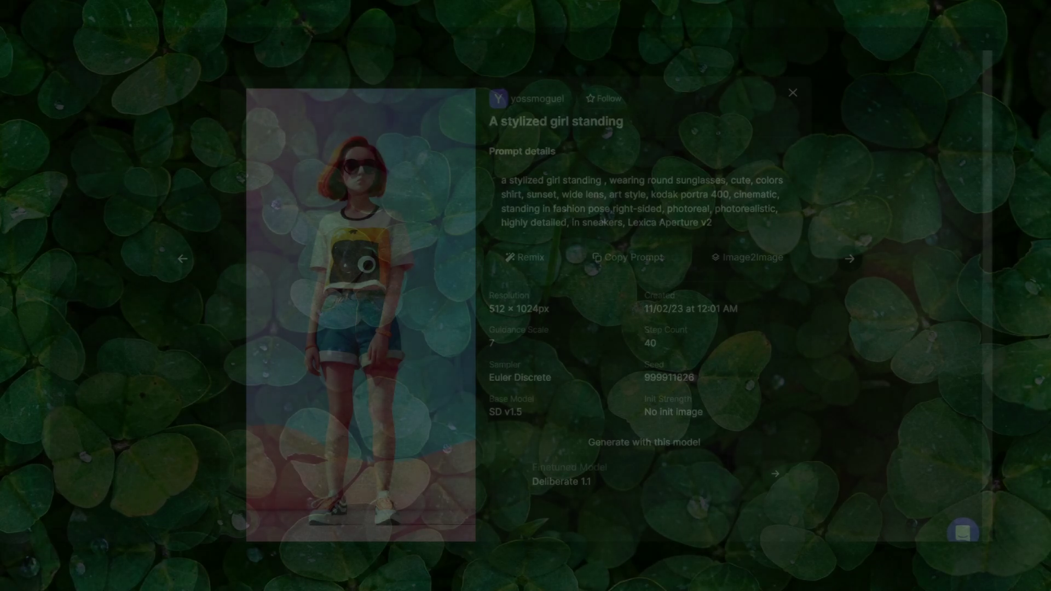
Step: Page through the top community images, examining each one's prompt, negative prompt and generation settings, and close the image viewer
click(849, 260)
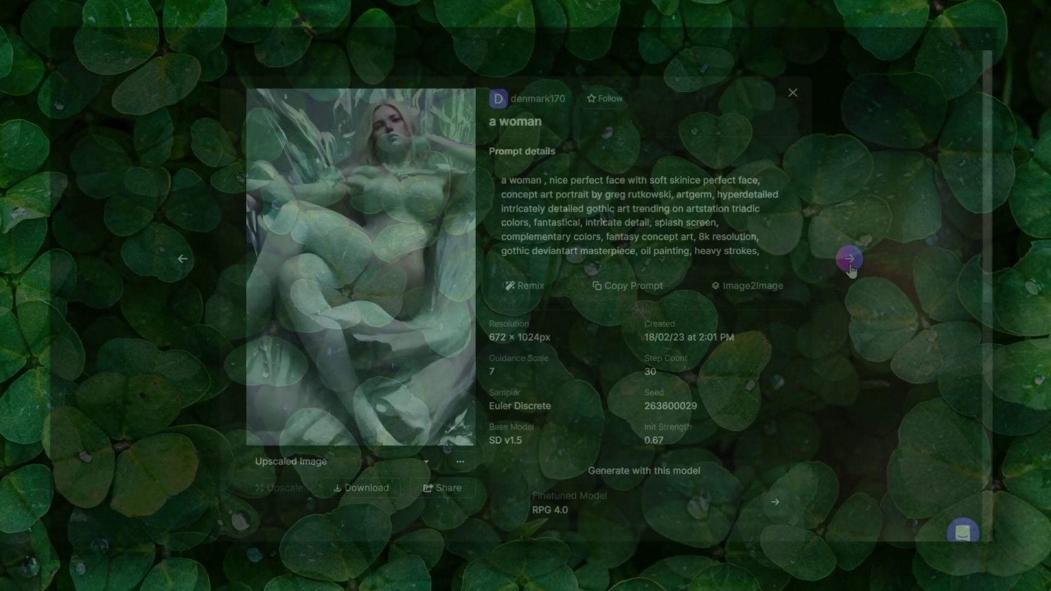
click(849, 260)
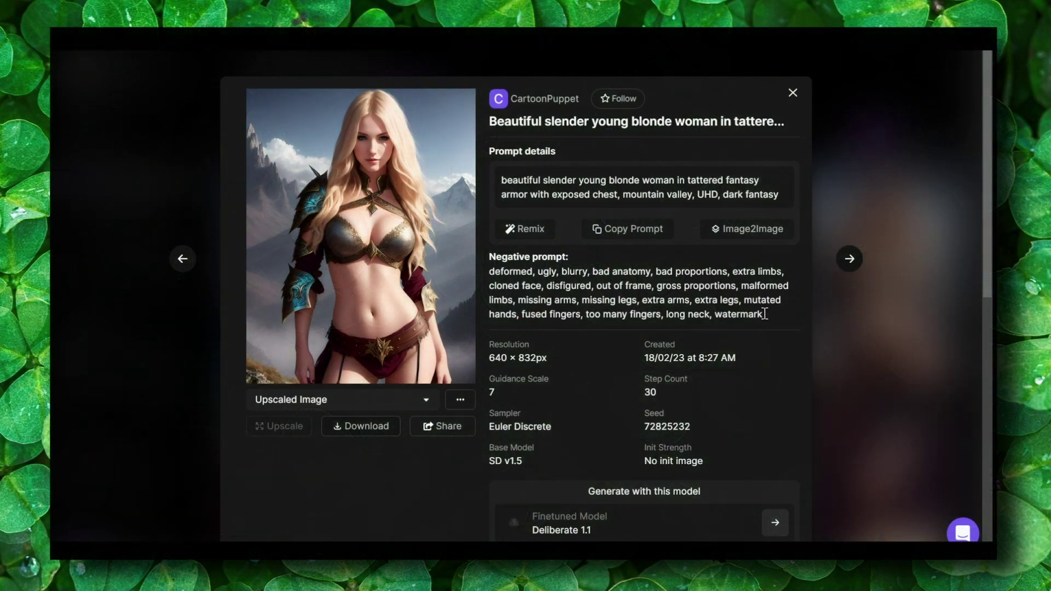
click(842, 266)
click(842, 265)
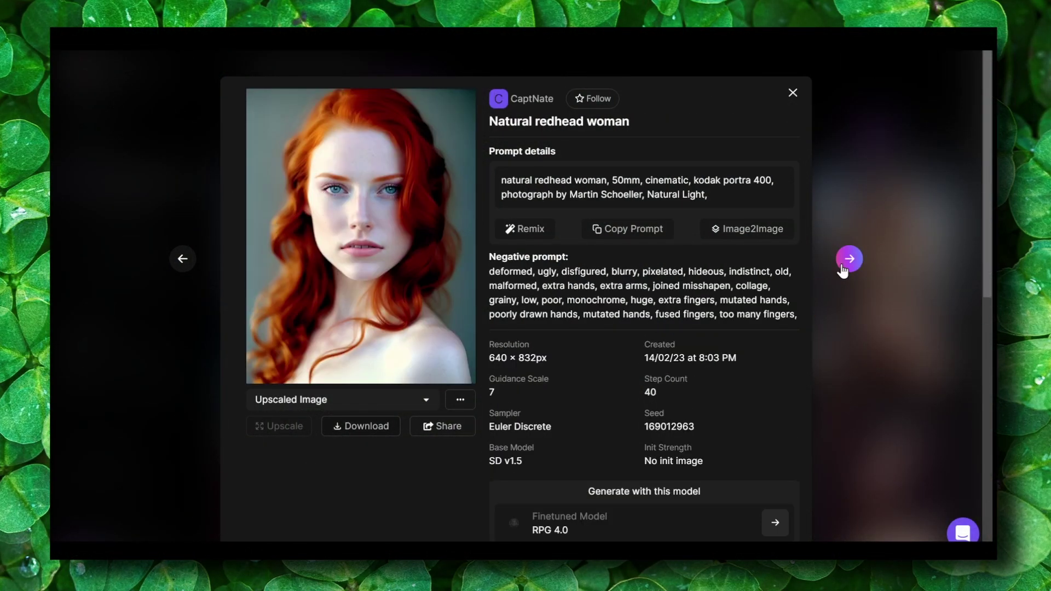
click(841, 265)
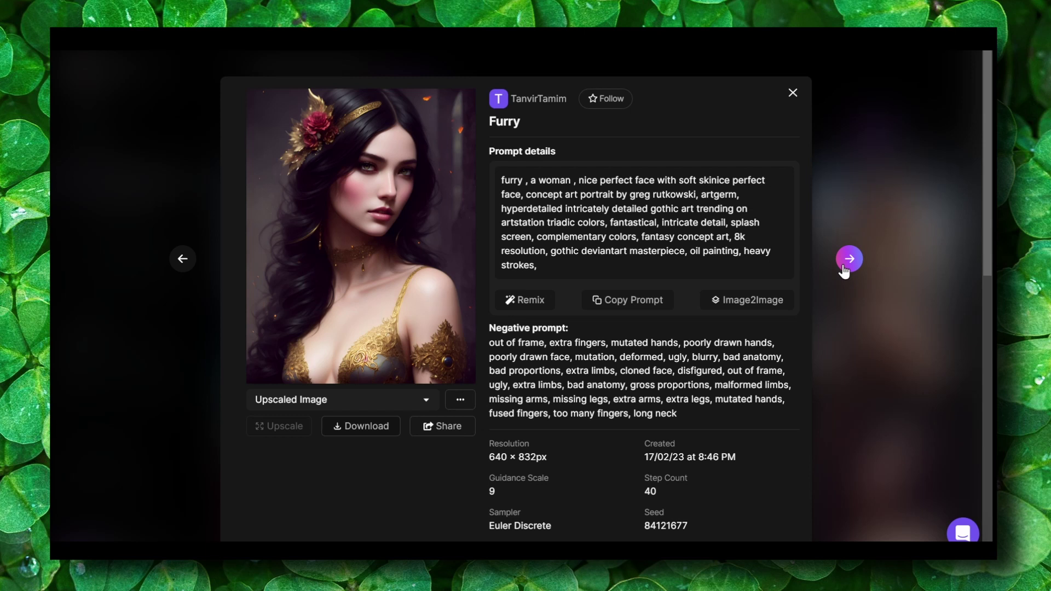
click(844, 268)
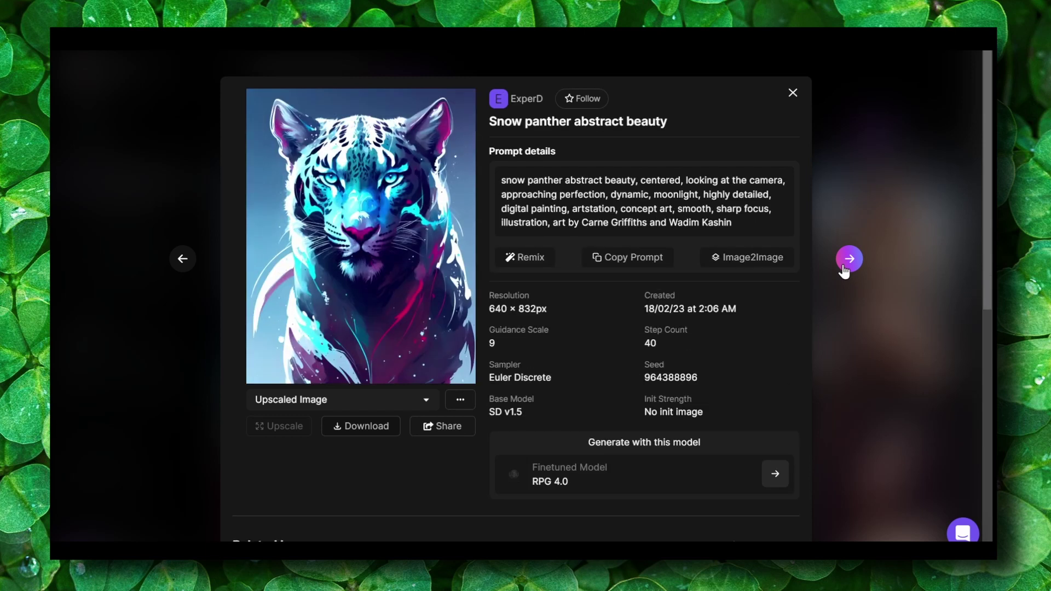
click(844, 269)
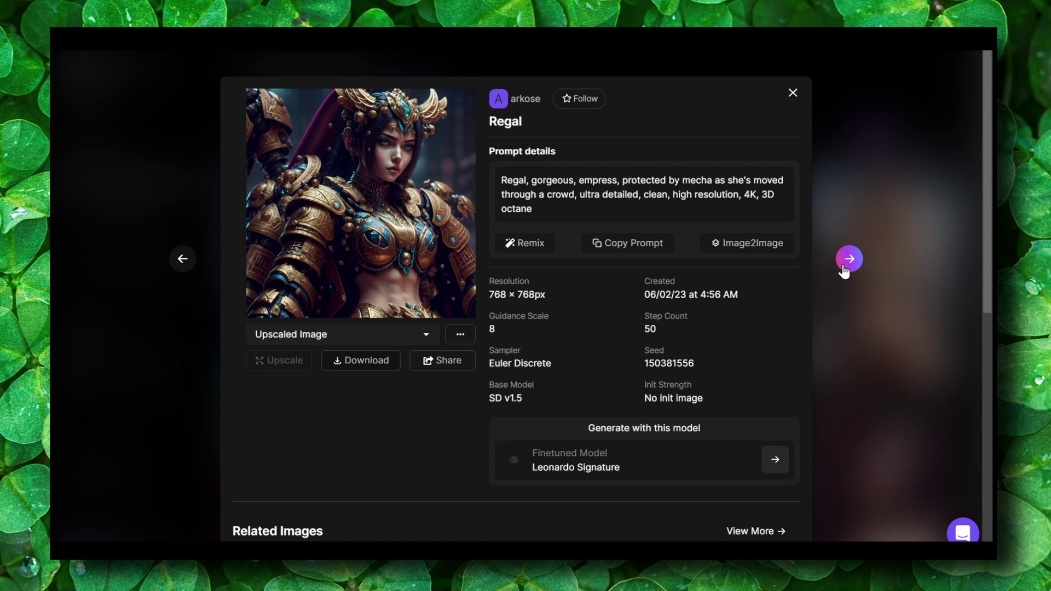
click(828, 186)
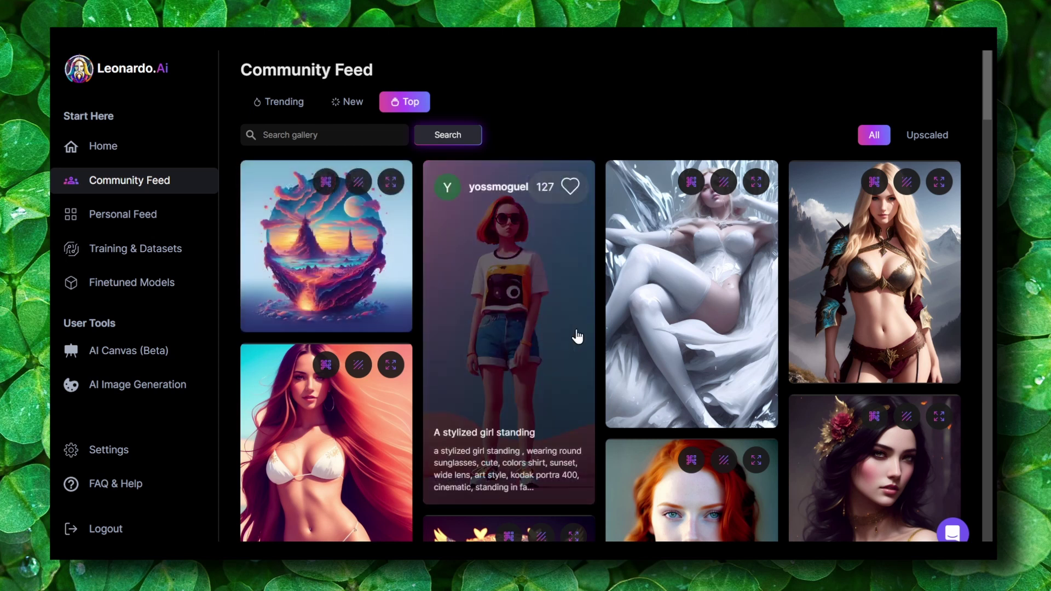
Step: Look through the gallery of Top images in the Community Feed and return to its beginning
scroll(548, 339, down, 1)
scroll(549, 339, down, 4)
scroll(547, 337, up, 5)
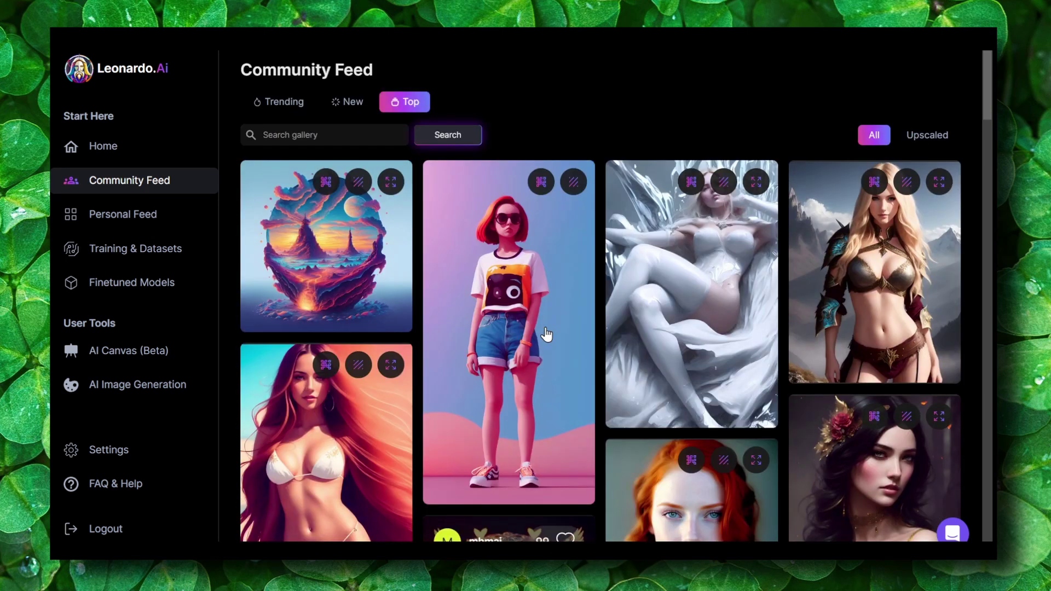
mouse_move(546, 334)
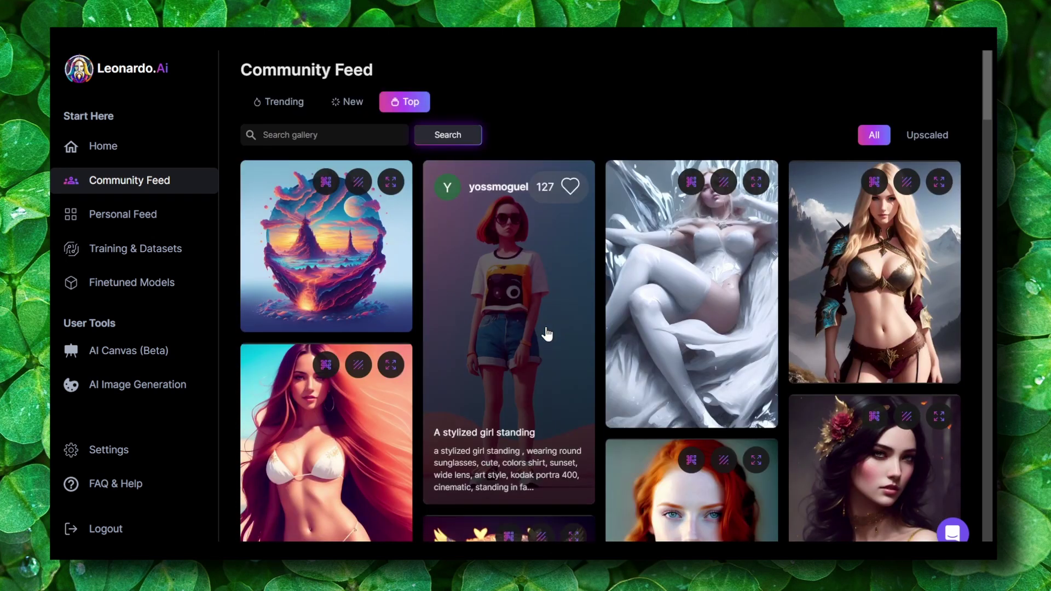
scroll(546, 334, down, 12)
scroll(547, 334, down, 15)
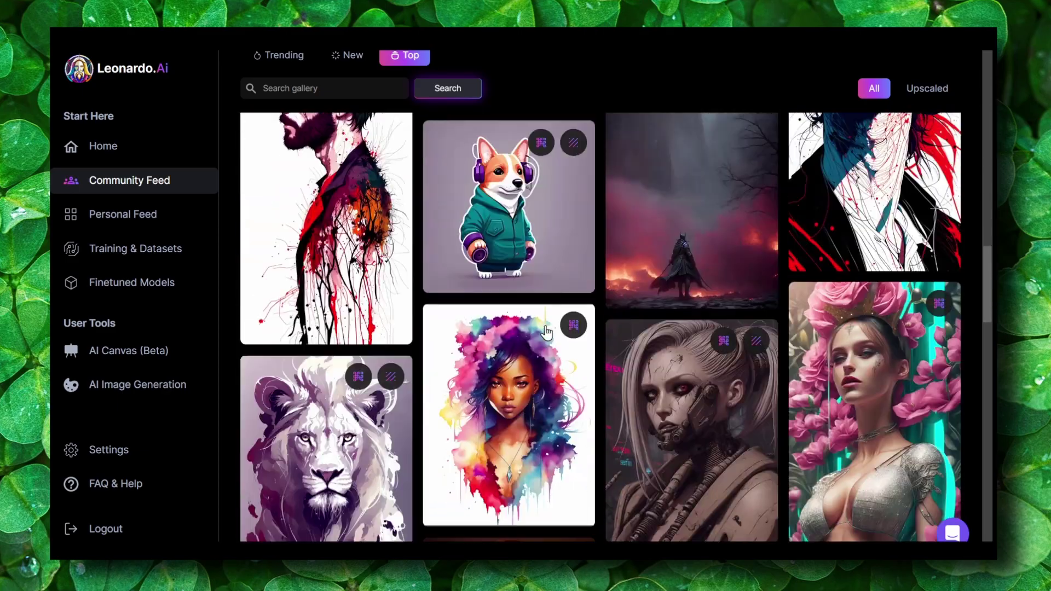
scroll(546, 333, up, 15)
scroll(546, 333, up, 5)
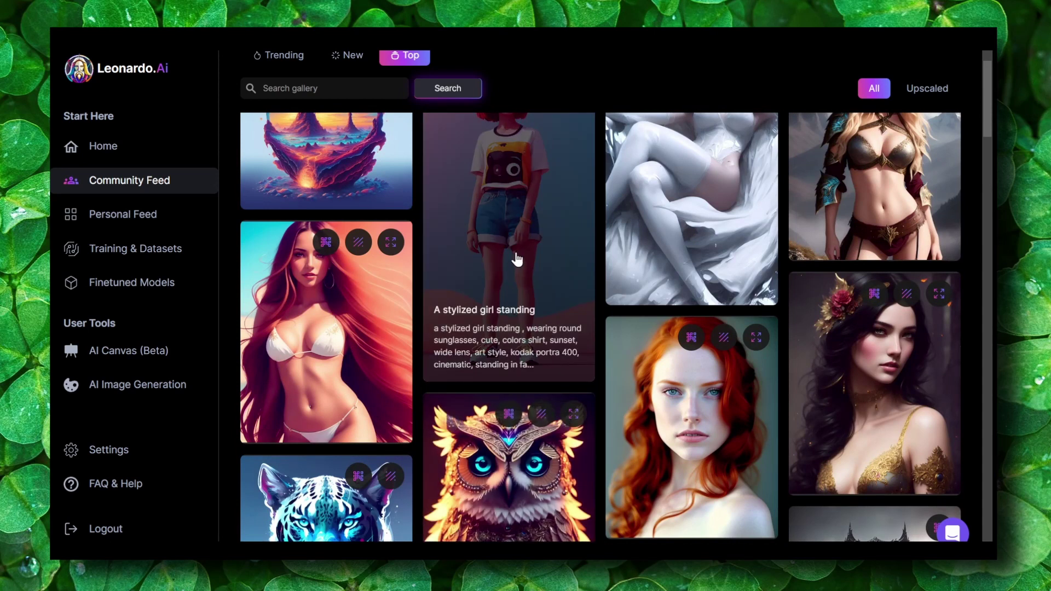
scroll(516, 261, up, 1)
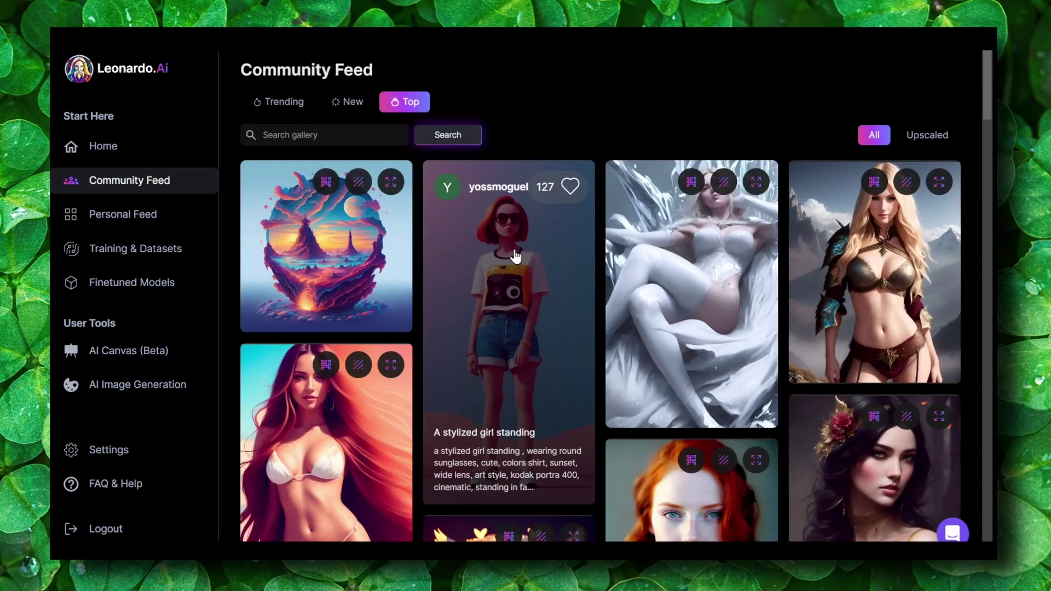
Step: Open the "A stylized girl standing" image, examine its prompt, reuse options, generation settings and finetuned model, and close it
click(488, 219)
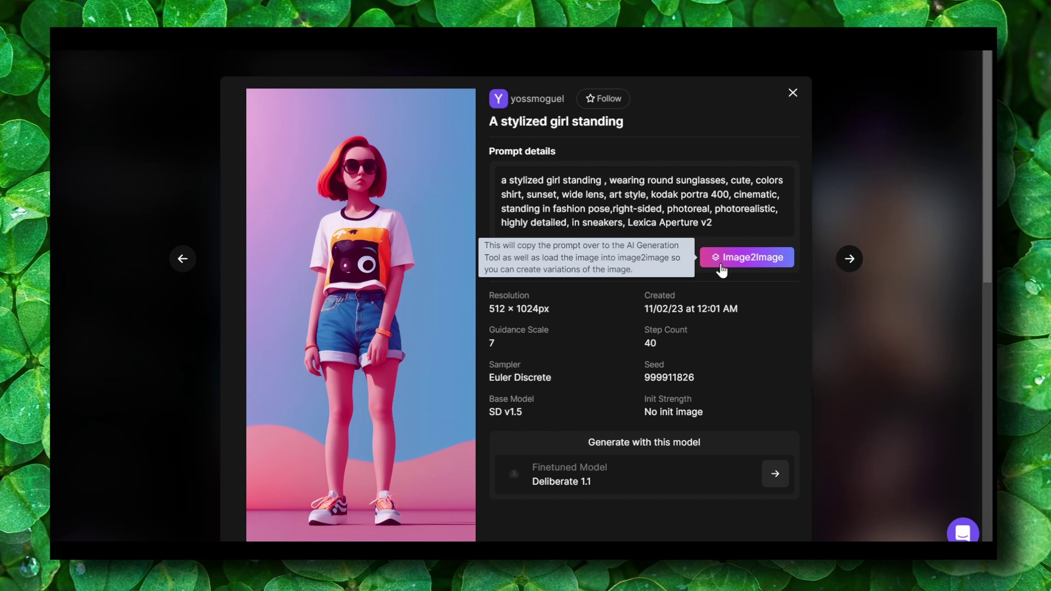
scroll(678, 294, down, 2)
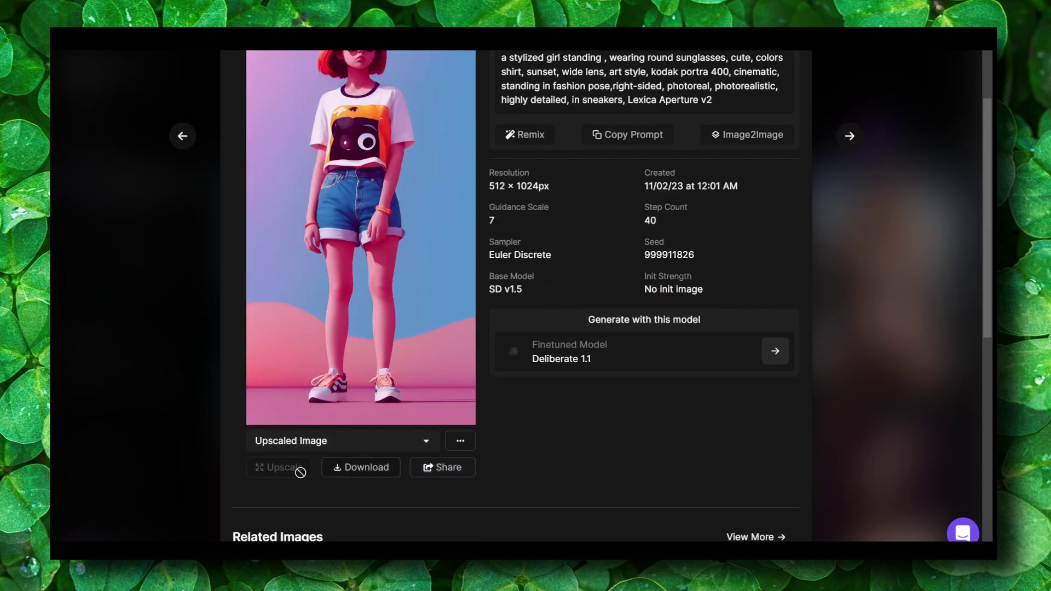
scroll(443, 457, up, 1)
click(619, 433)
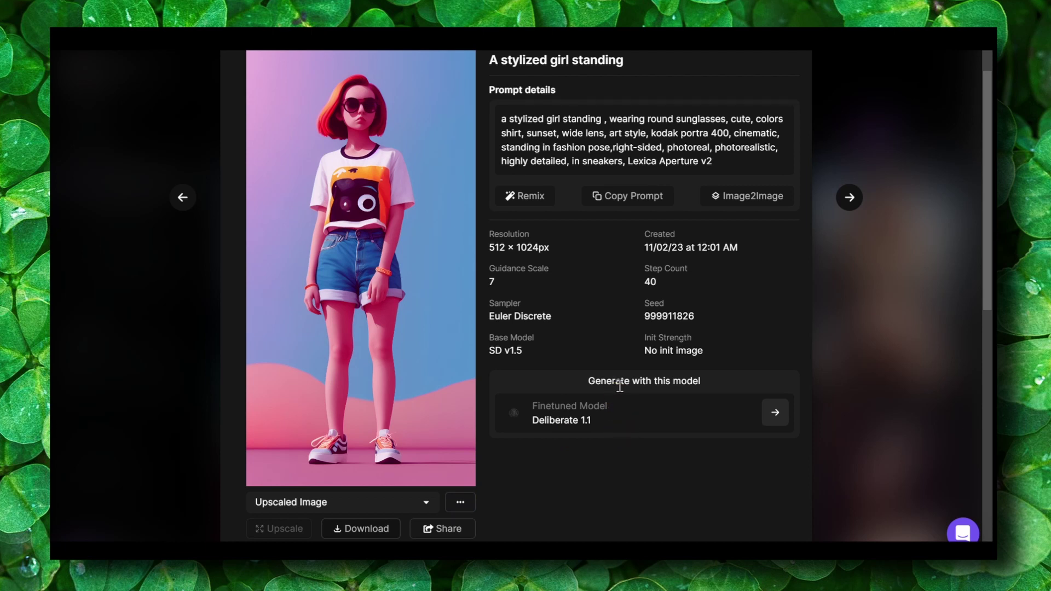
click(674, 393)
click(833, 55)
Step: Go to the Finetuned Models library and view the sorting options for the platform models
click(109, 152)
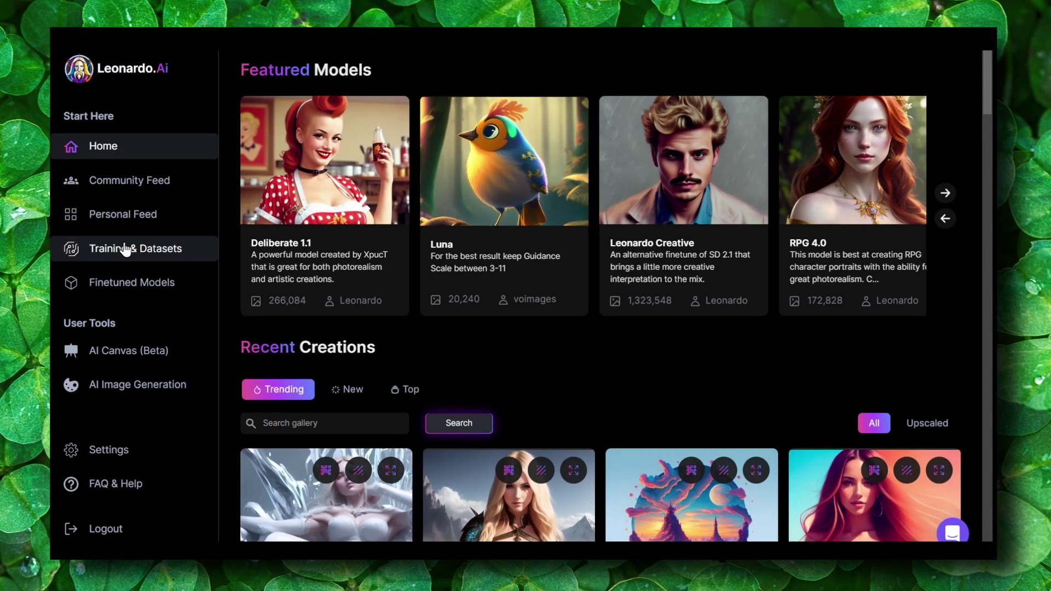
click(127, 295)
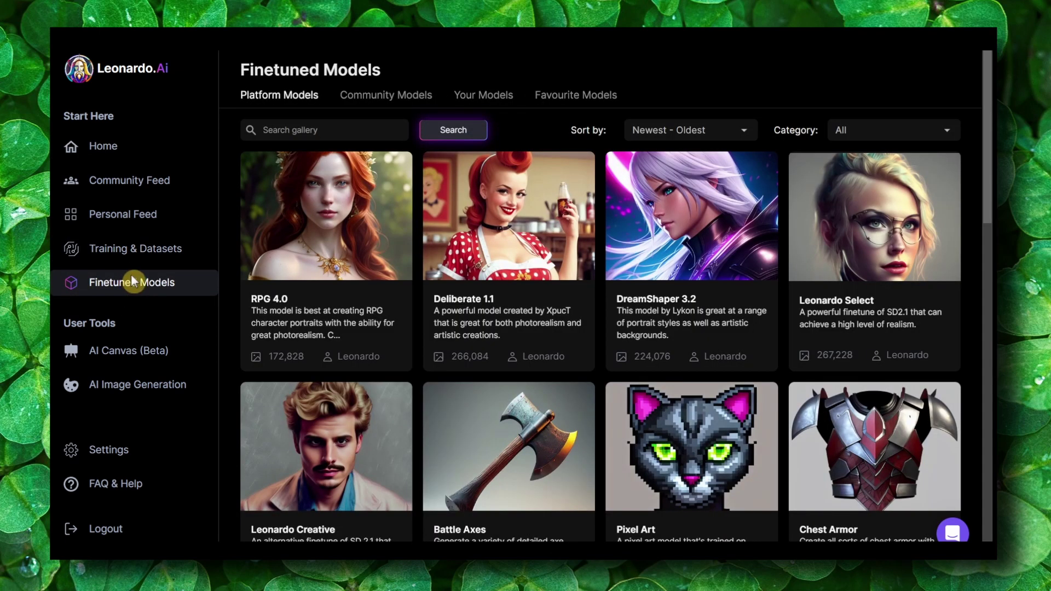
mouse_move(340, 267)
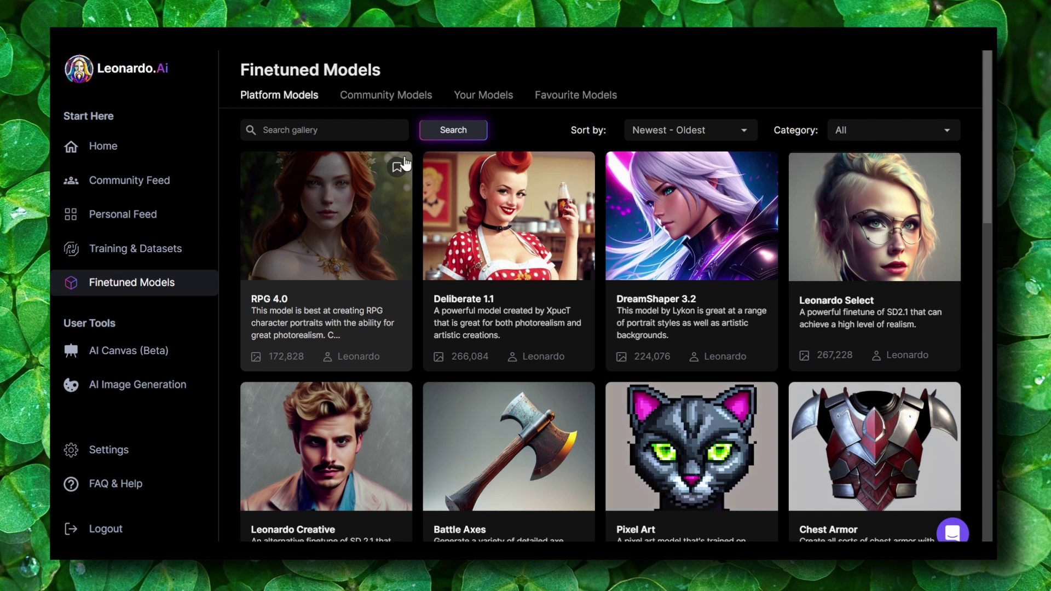
mouse_move(508, 204)
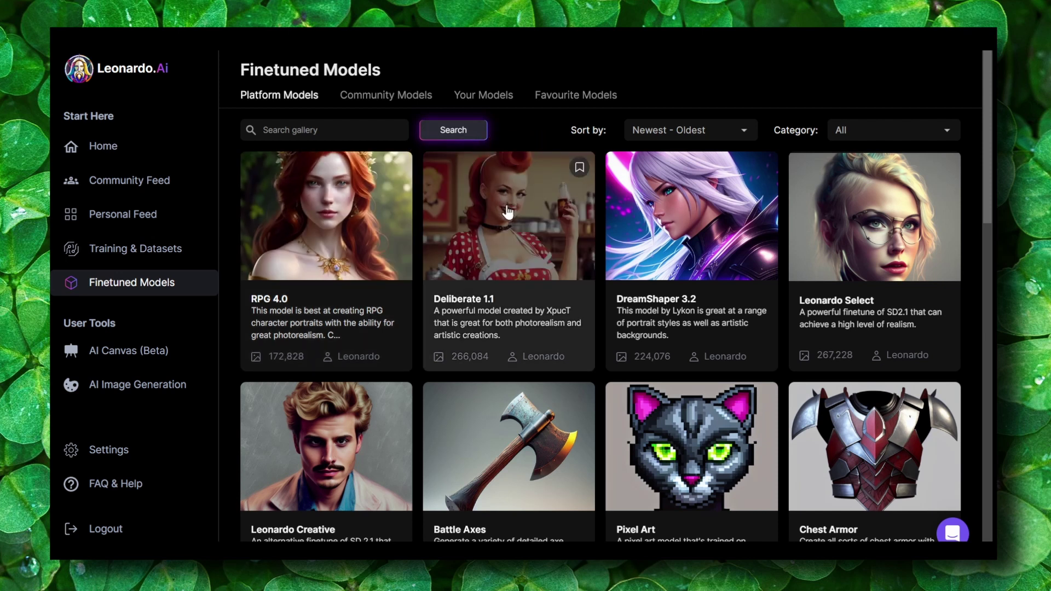
mouse_move(631, 258)
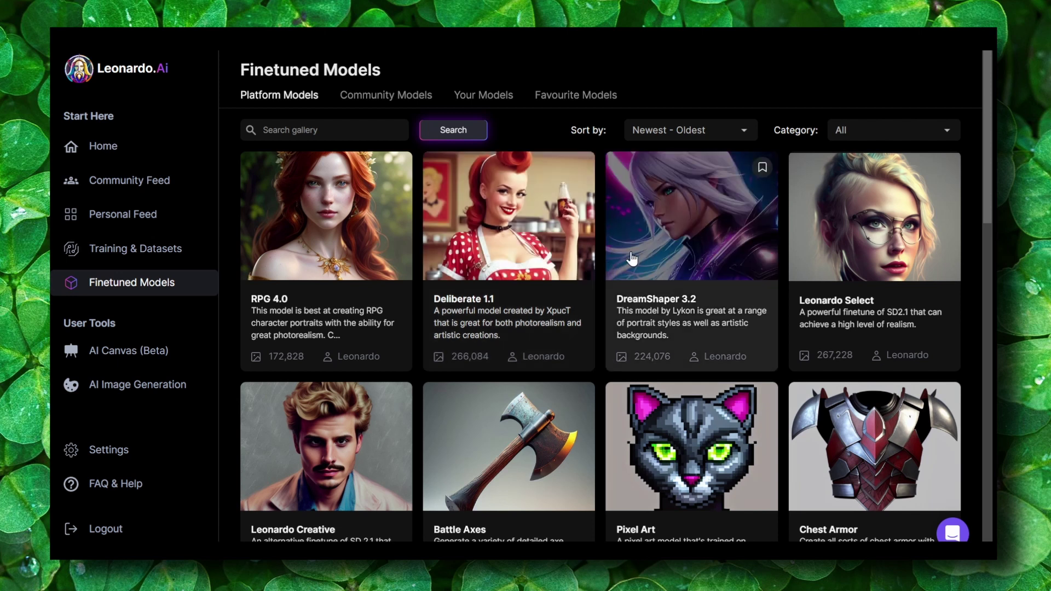
click(673, 132)
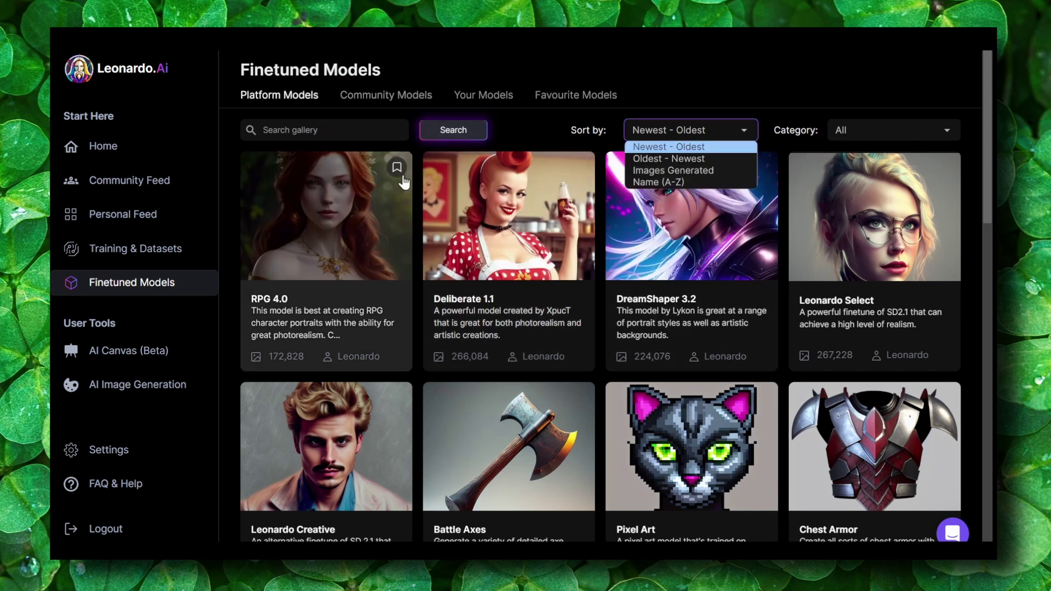
Step: Browse the whole list of platform models, examining their preview images and descriptions
scroll(525, 274, down, 3)
scroll(527, 276, down, 8)
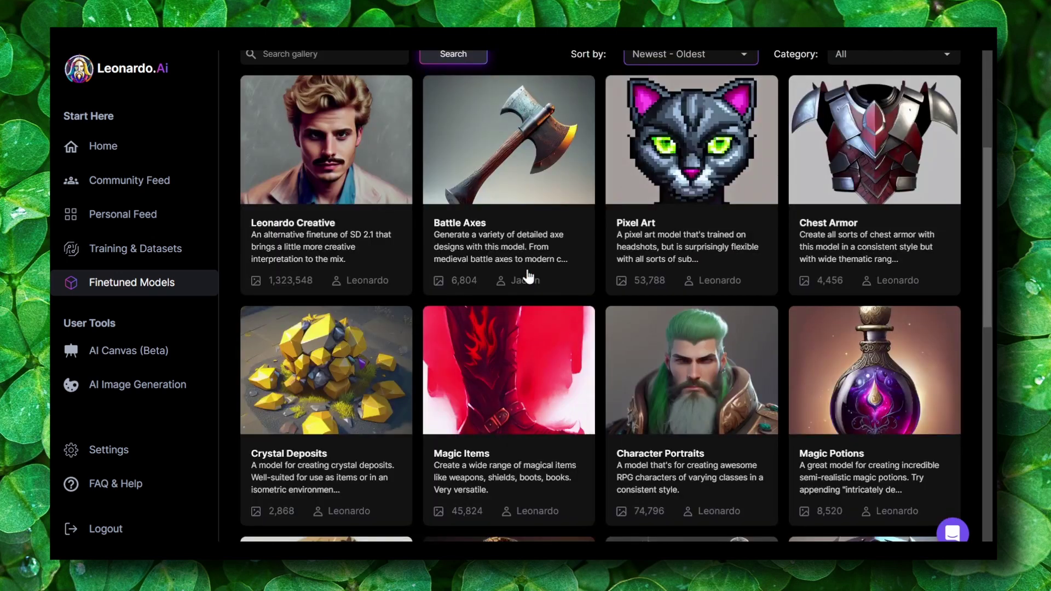
scroll(527, 276, down, 3)
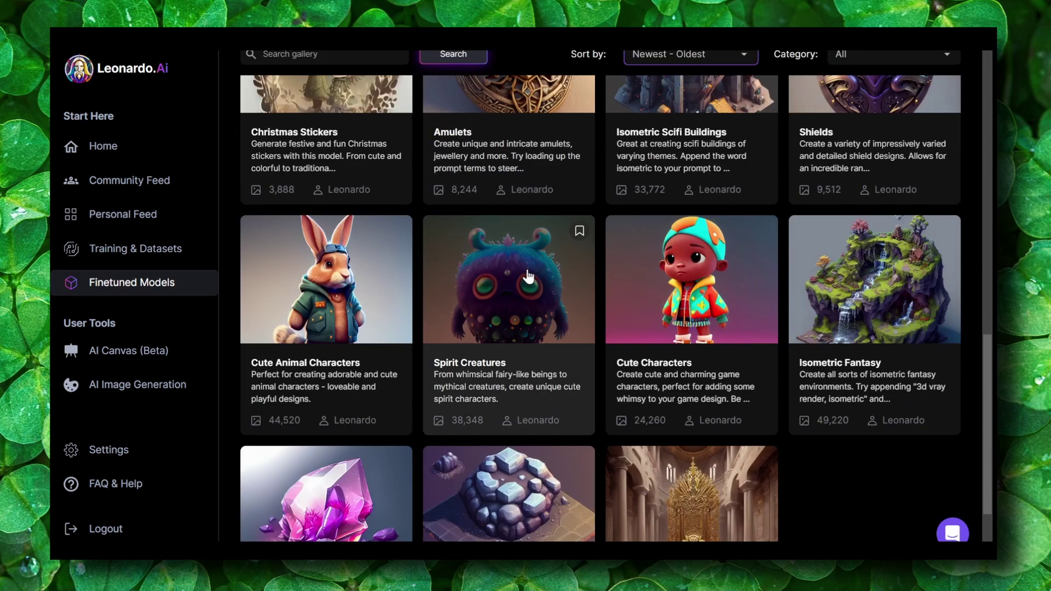
scroll(527, 277, up, 9)
scroll(527, 276, down, 7)
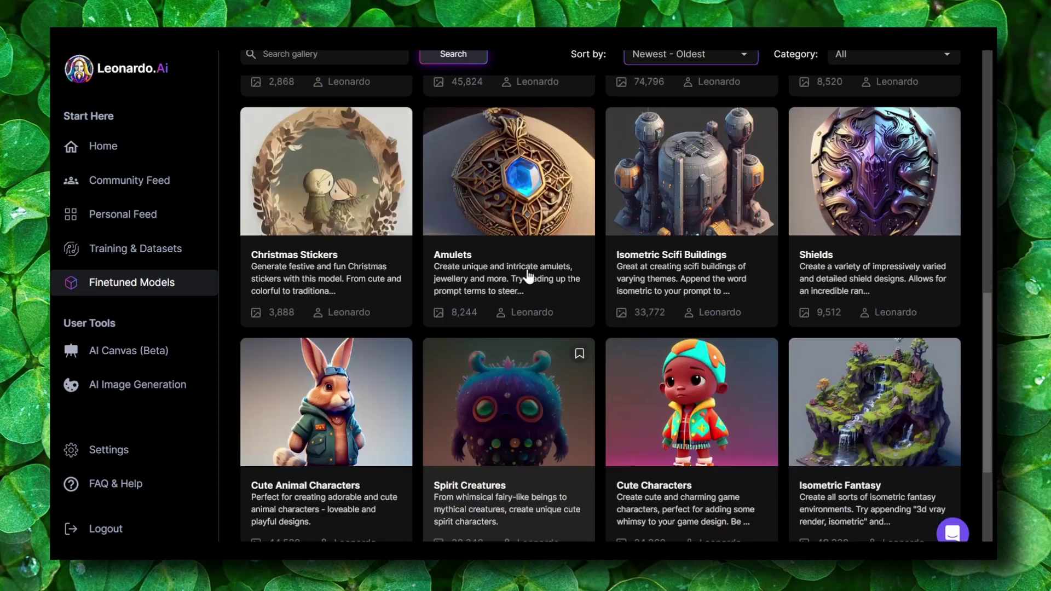
scroll(527, 276, up, 6)
scroll(527, 276, down, 8)
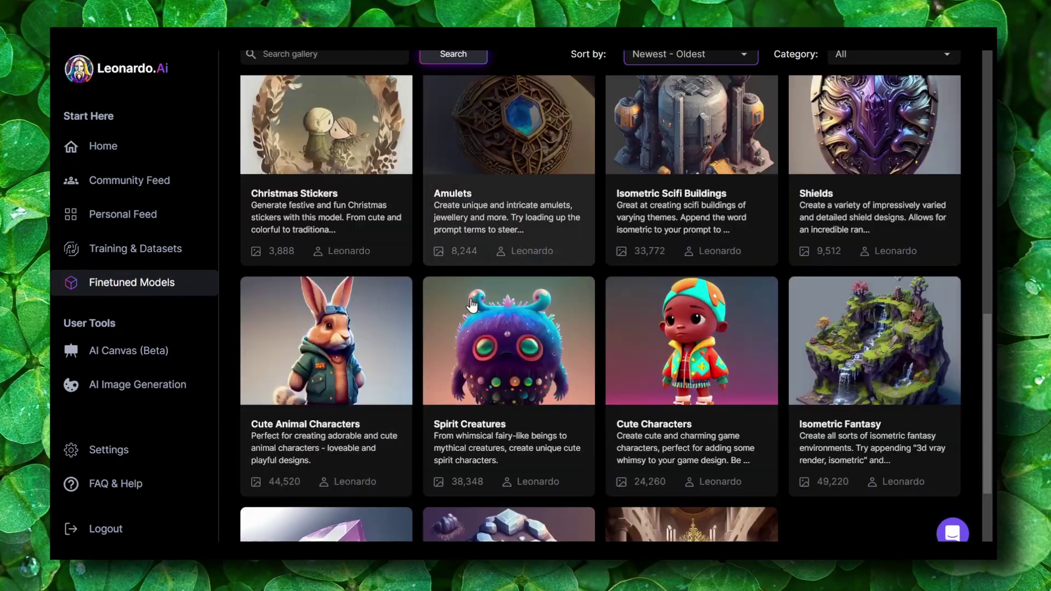
scroll(401, 339, up, 7)
scroll(404, 336, down, 4)
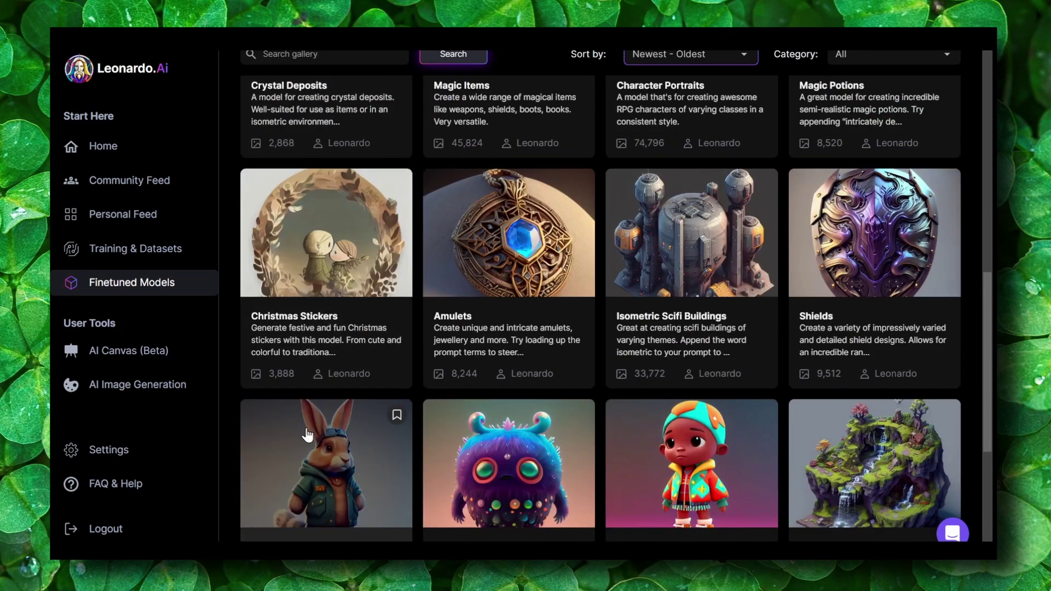
scroll(305, 429, down, 2)
scroll(275, 388, up, 12)
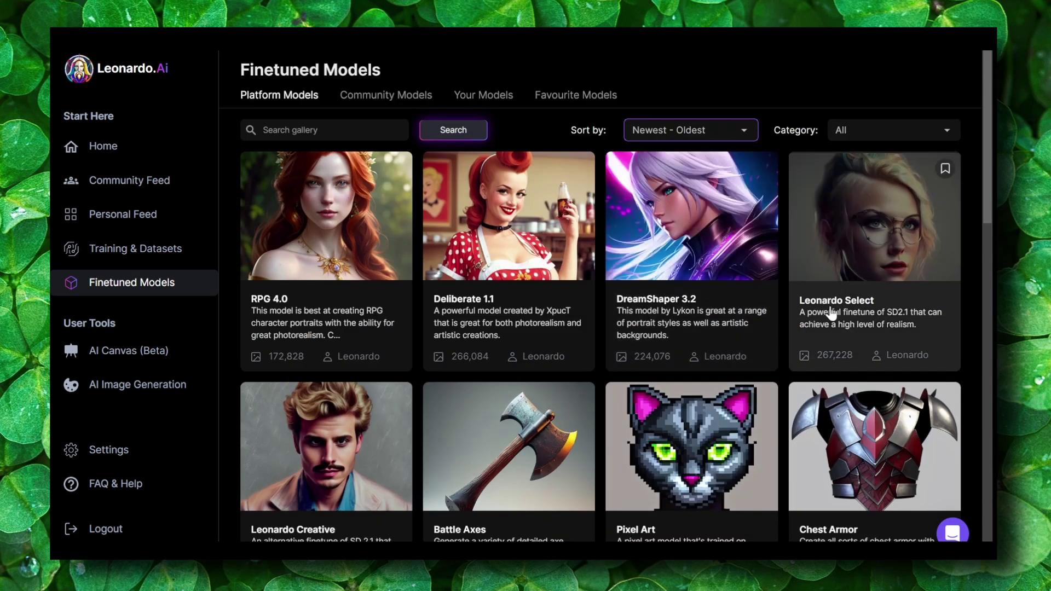
scroll(831, 313, down, 1)
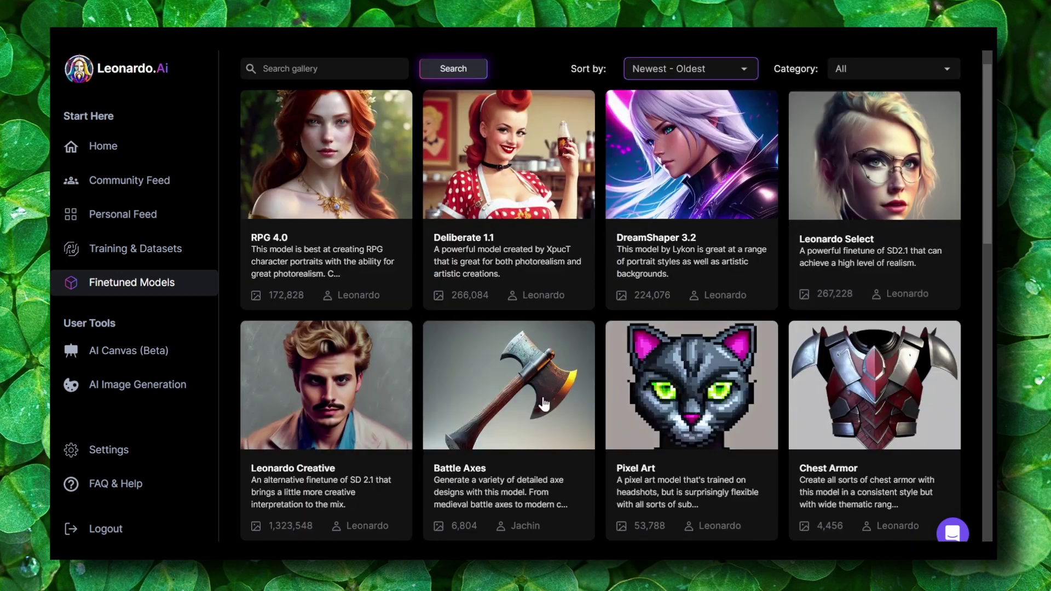
Step: Open the Leonardo Creative model, review its details and sample images, and choose to generate with this model
click(347, 437)
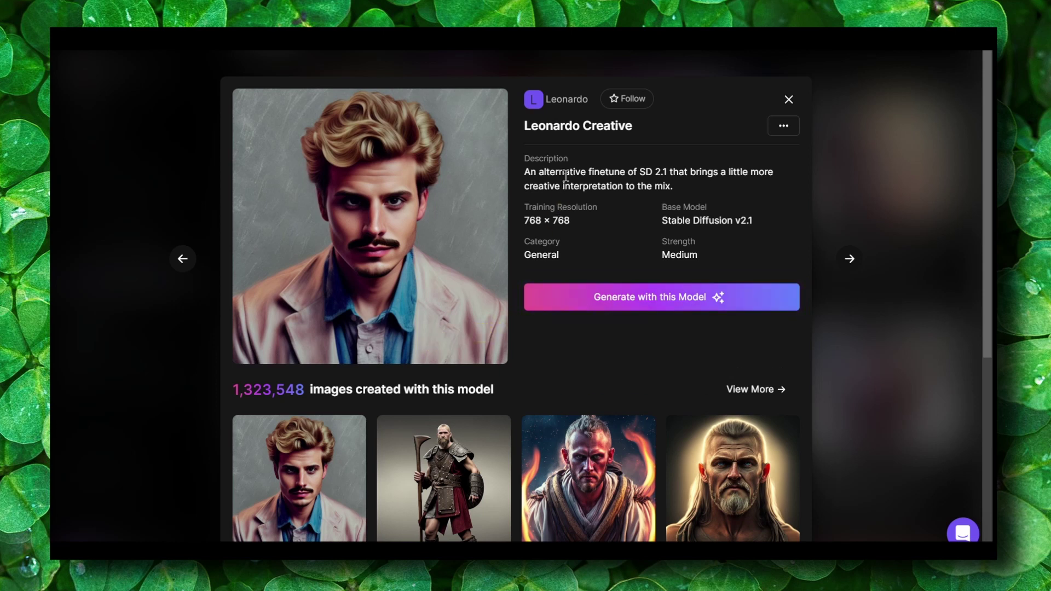
scroll(542, 209, down, 1)
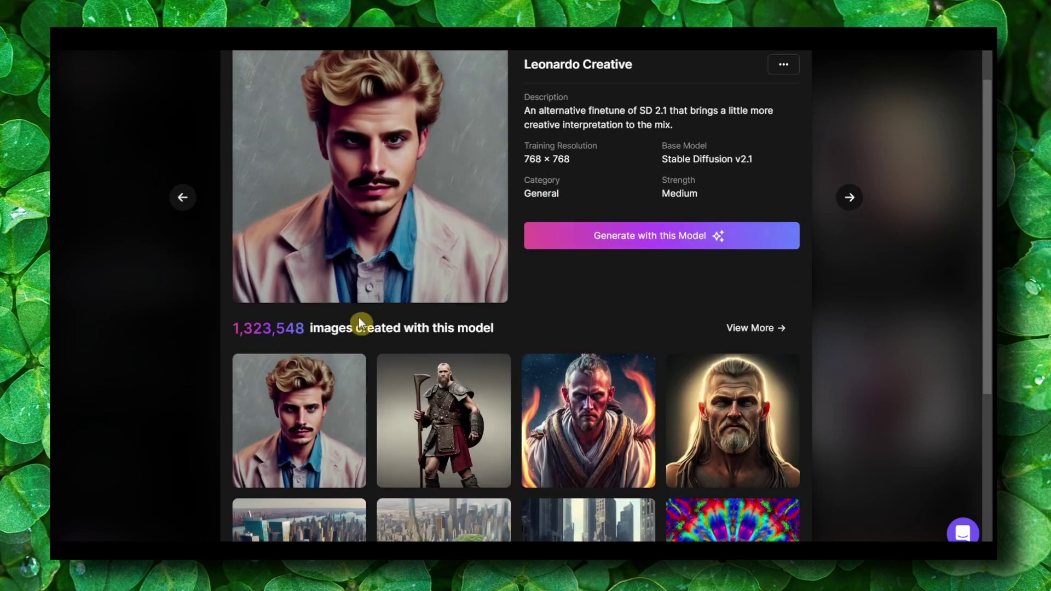
scroll(465, 335, down, 3)
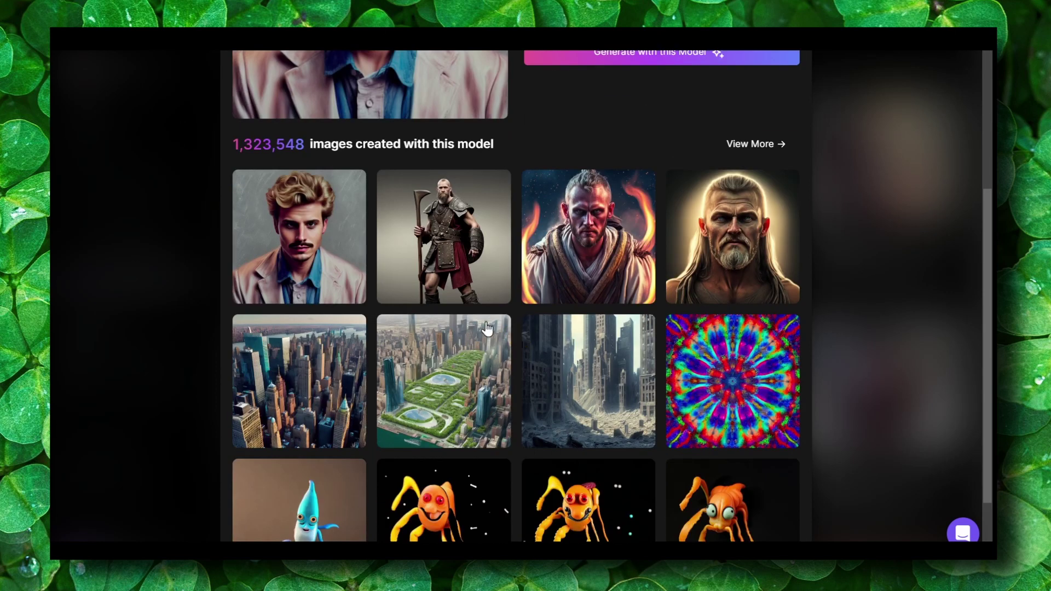
scroll(487, 329, down, 2)
scroll(487, 329, up, 5)
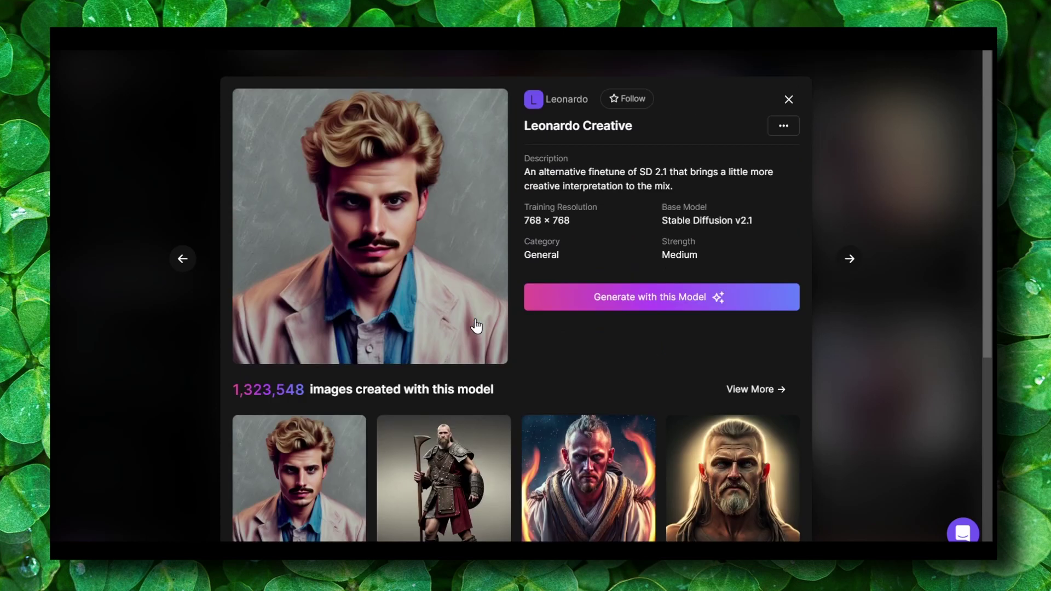
click(594, 302)
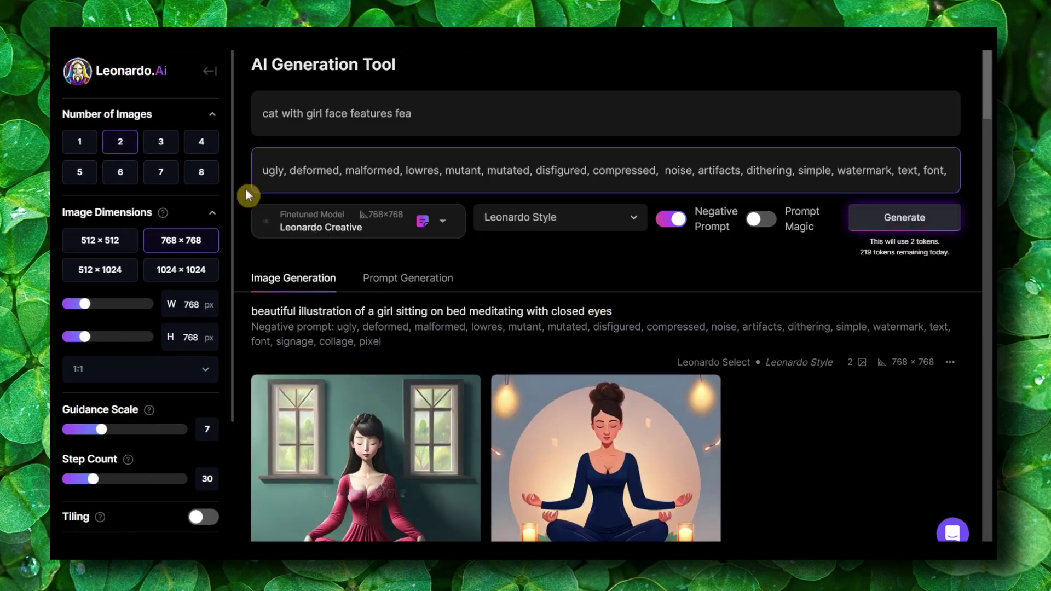
Step: Examine the earlier generated images and their prompts in the AI Generation Tool's history
scroll(276, 199, down, 2)
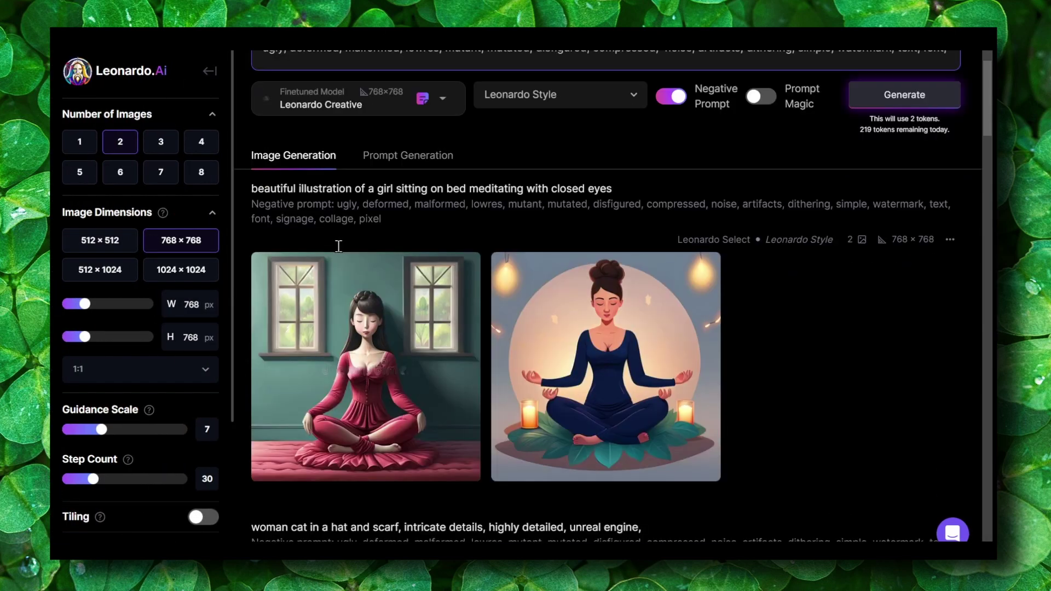
scroll(338, 250, down, 1)
scroll(339, 252, up, 1)
scroll(339, 249, down, 5)
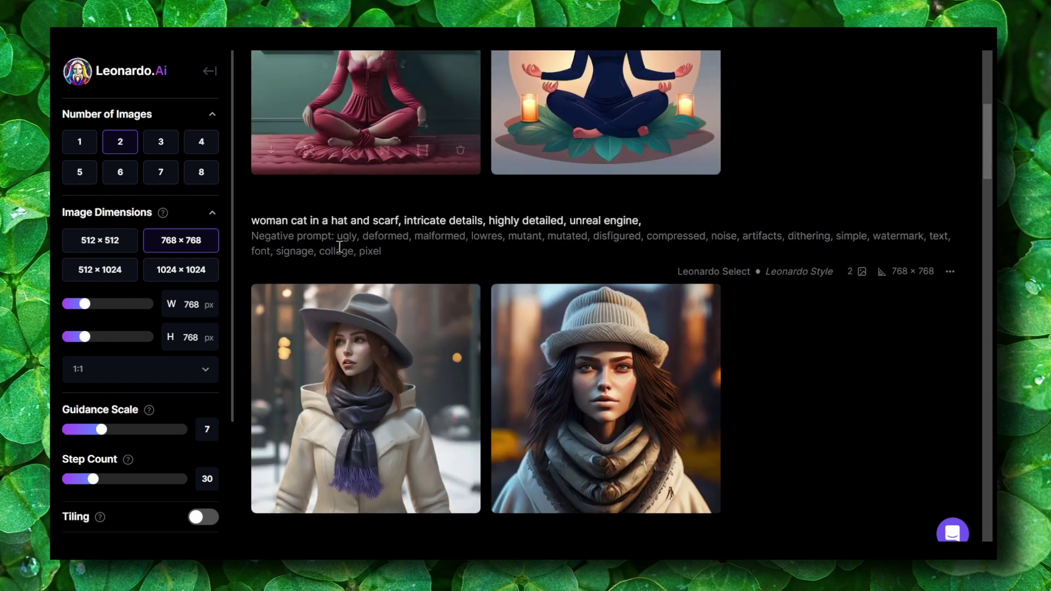
Step: Clear the existing text from both the prompt and the negative prompt of the AI Generation Tool
scroll(339, 248, down, 6)
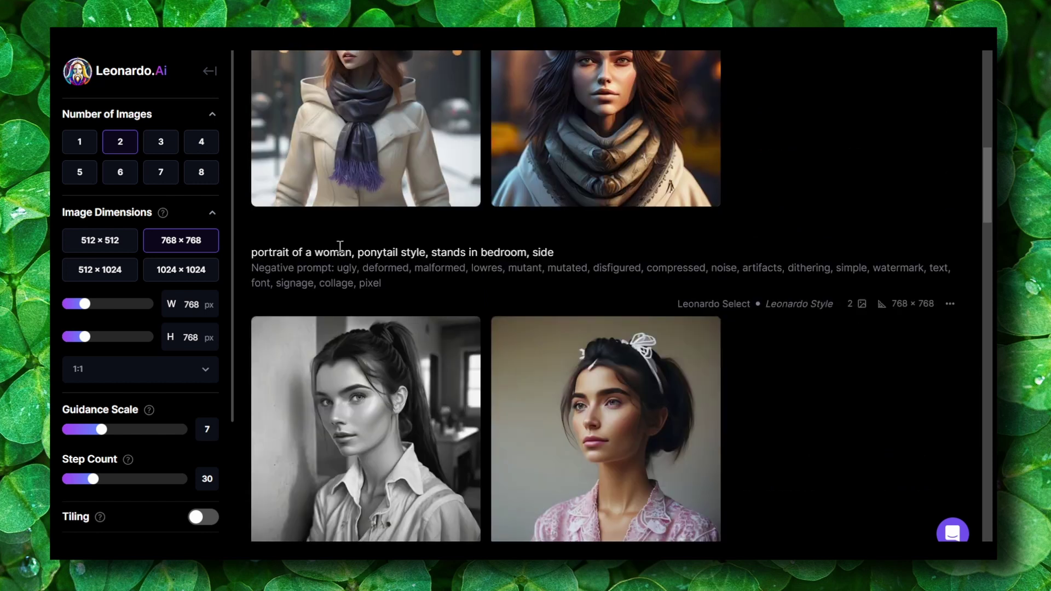
scroll(339, 251, up, 11)
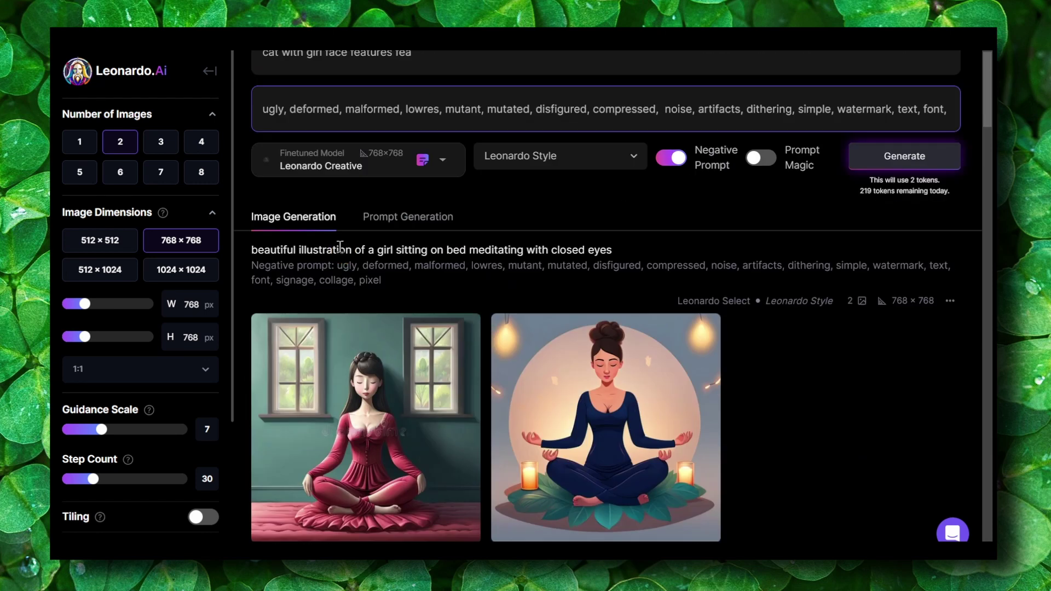
scroll(340, 248, up, 1)
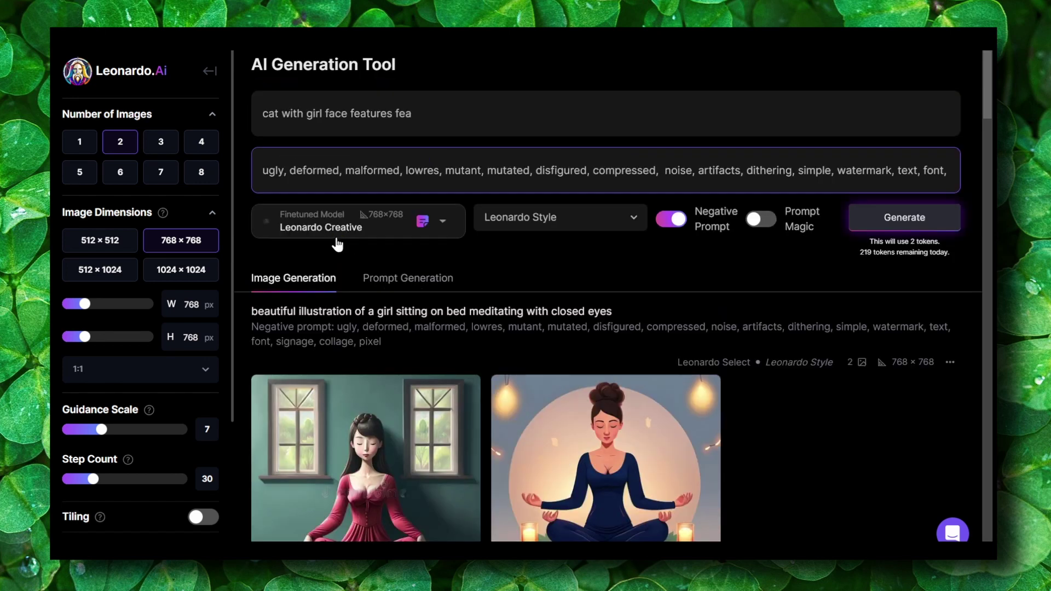
double_click(325, 115)
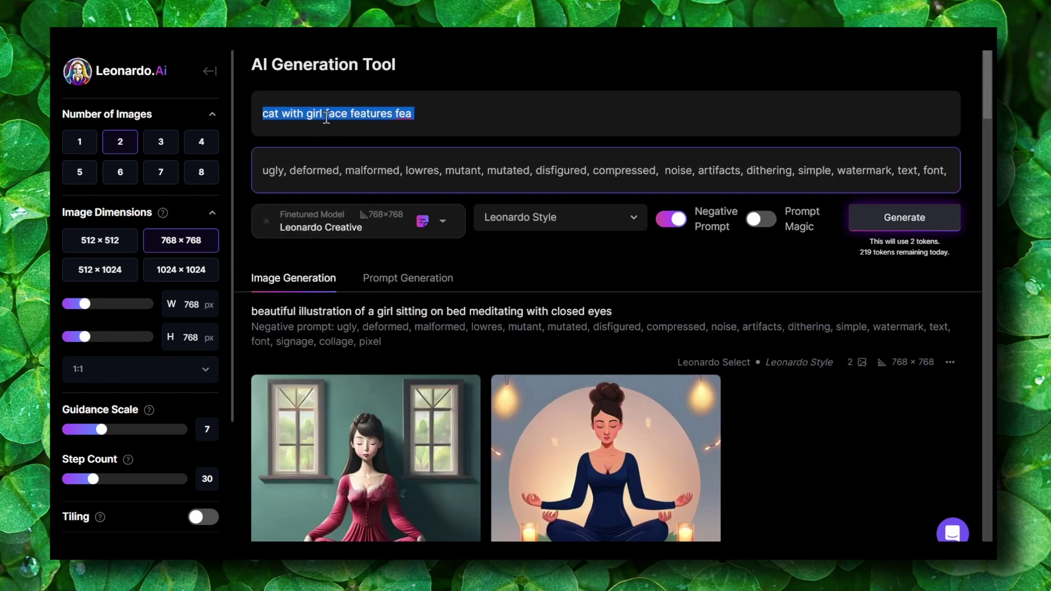
key(BackSpace)
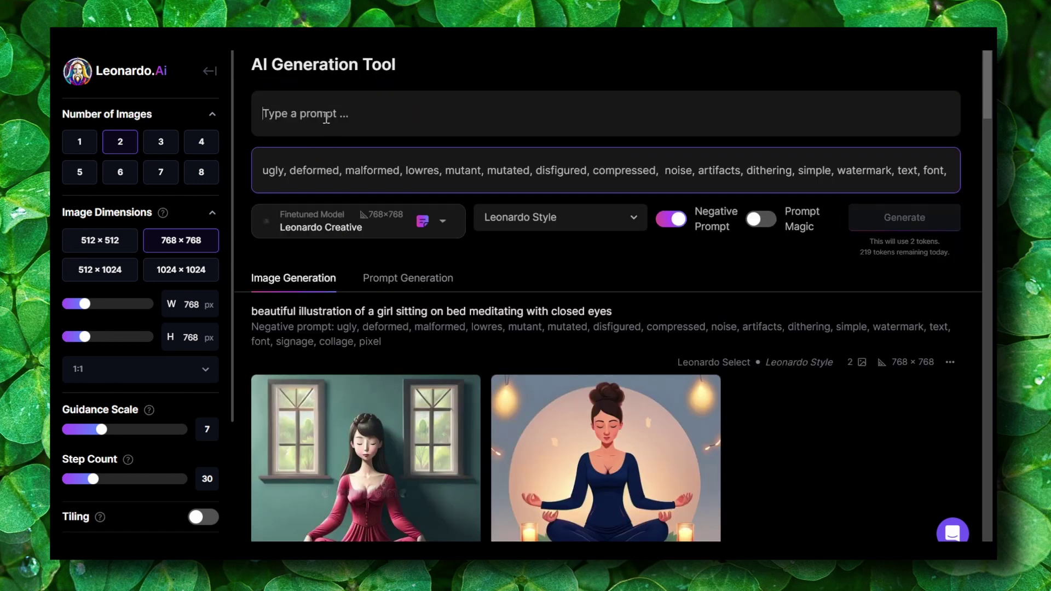
triple_click(334, 170)
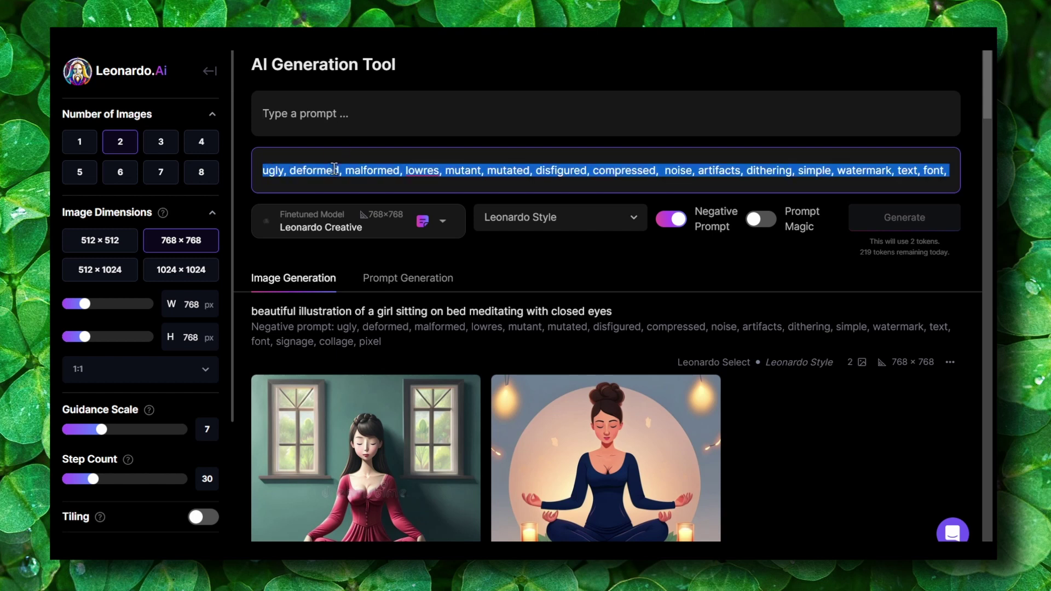
key(BackSpace)
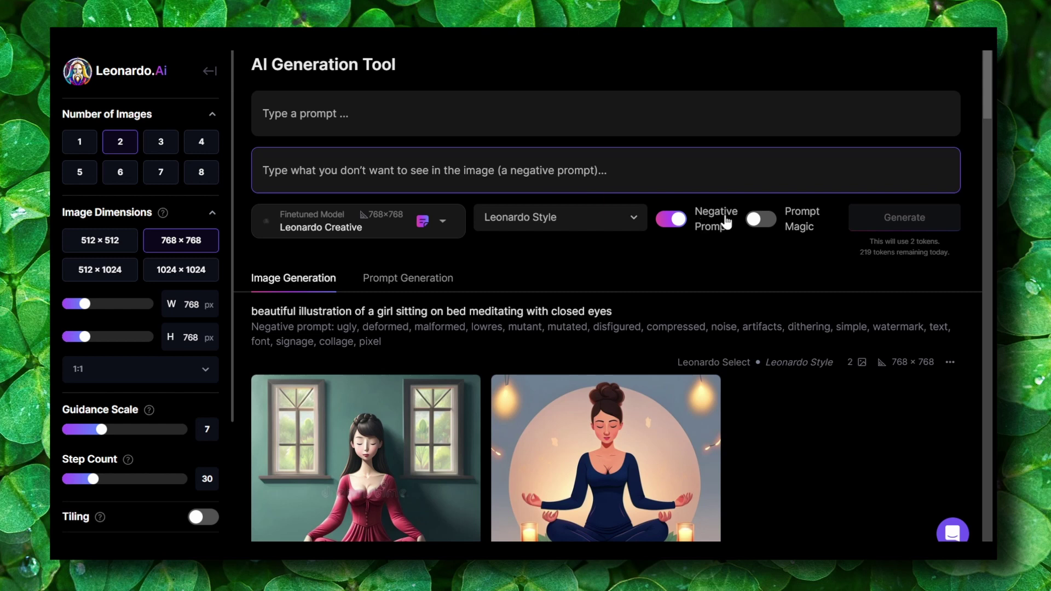
Step: View the available style options and the list of finetuned models offered for generation
click(627, 224)
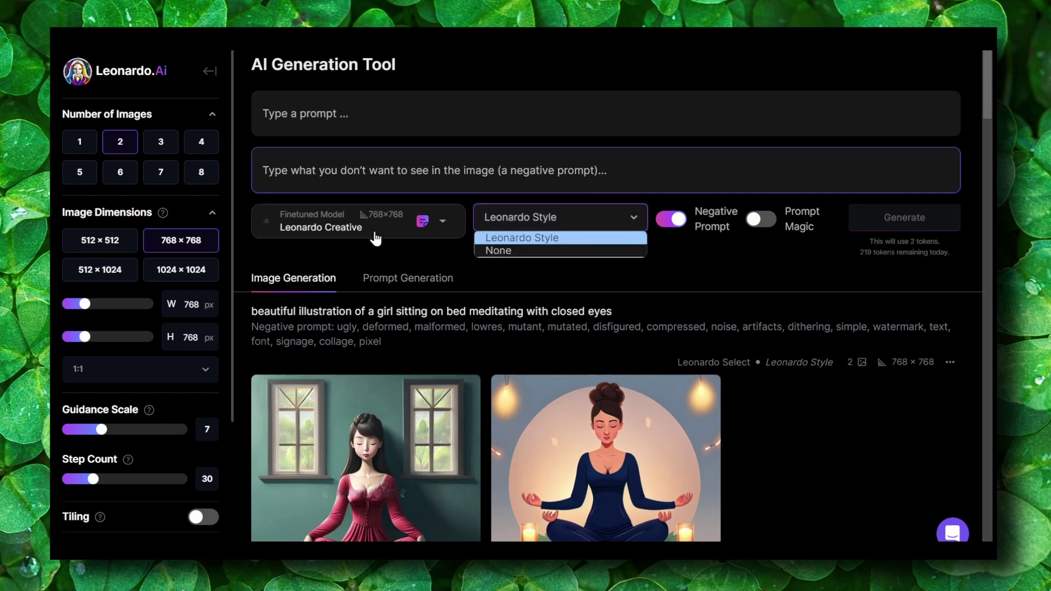
click(320, 226)
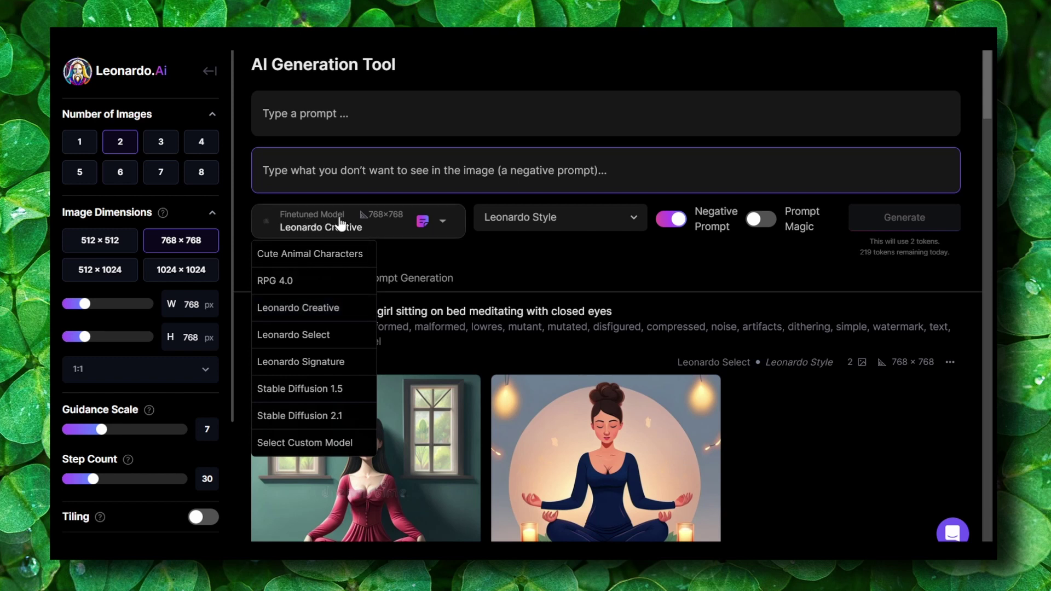
Step: Leave the generation tool and view your own datasets in Training & Datasets
click(212, 74)
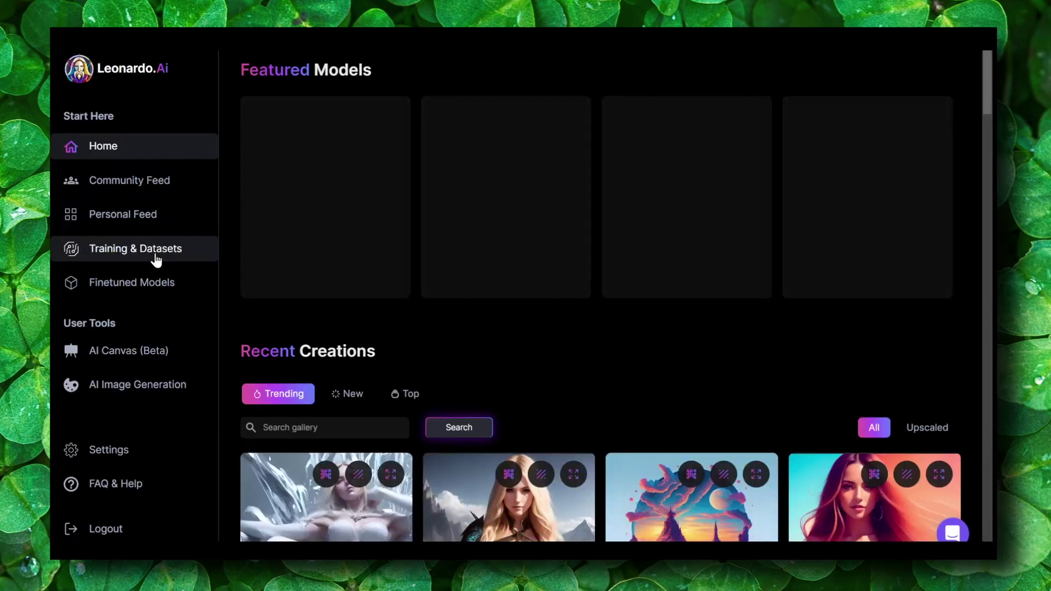
click(156, 255)
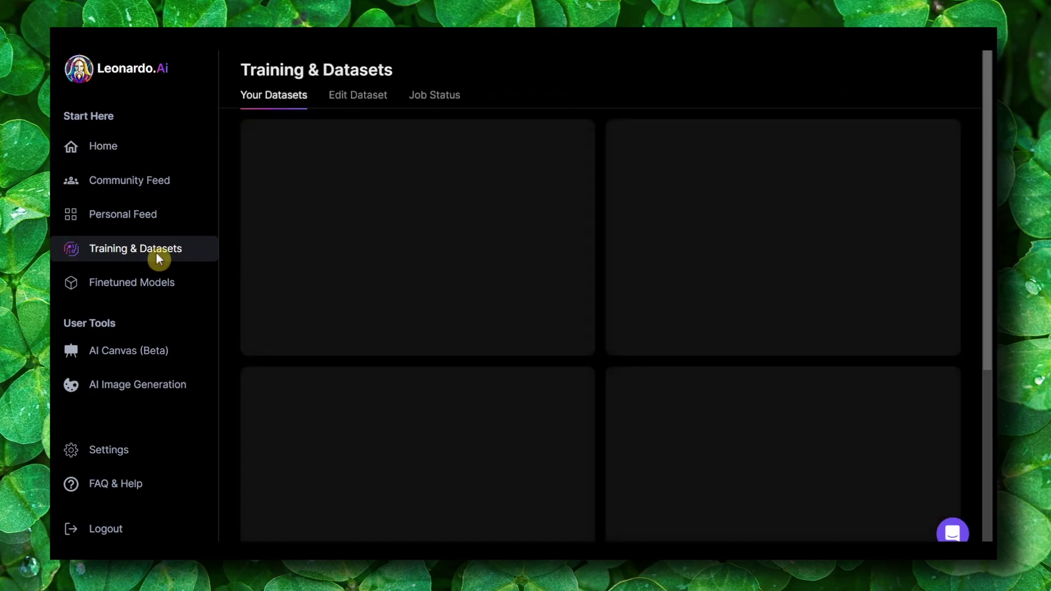
mouse_move(249, 260)
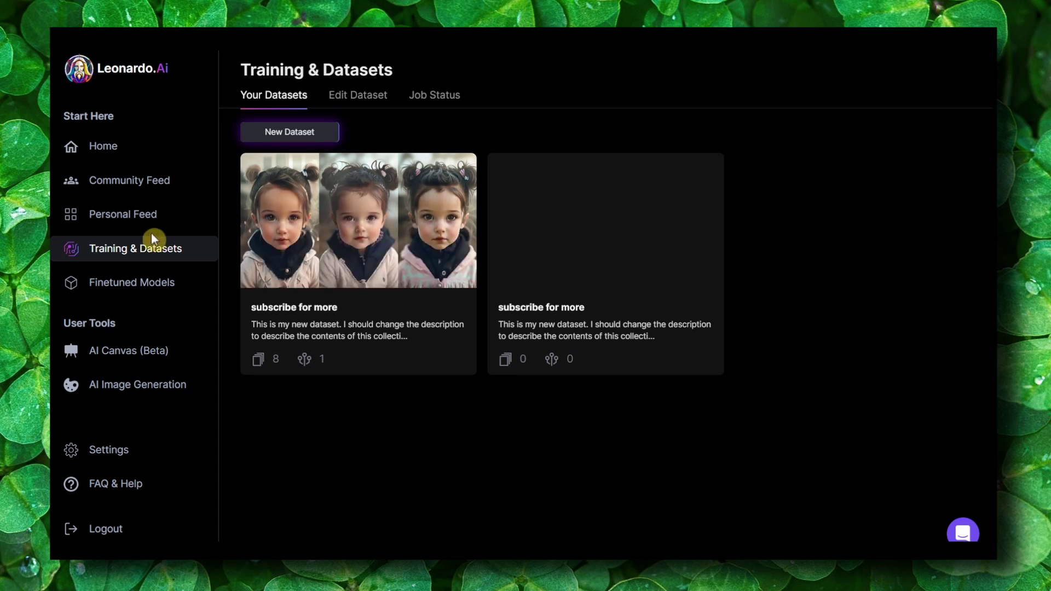
Step: Open the Leonardo Creative model from the Finetuned Models library and choose to generate with it
click(138, 286)
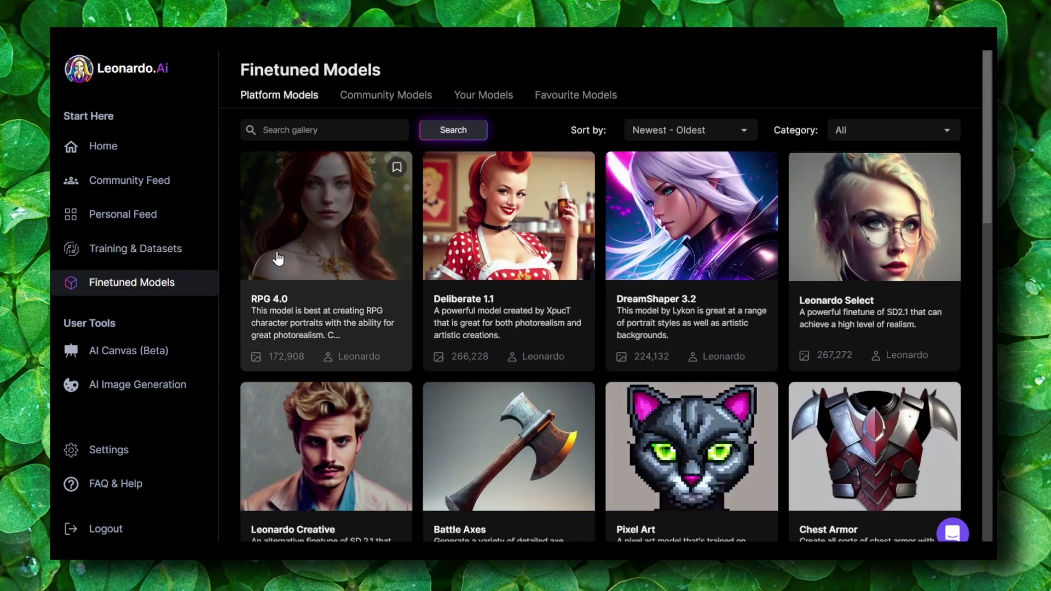
scroll(480, 213, down, 2)
click(360, 324)
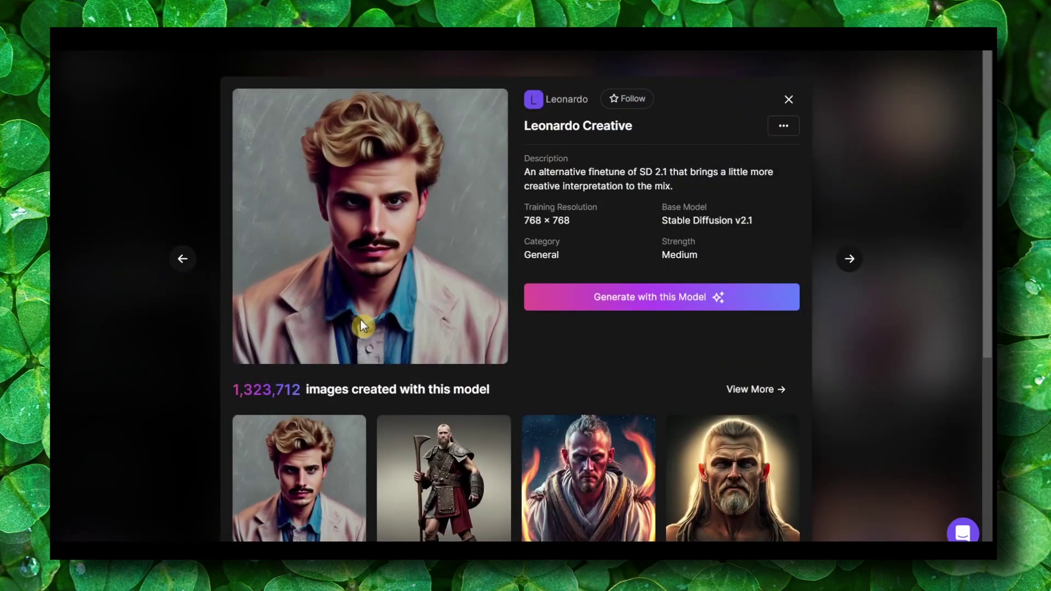
click(598, 297)
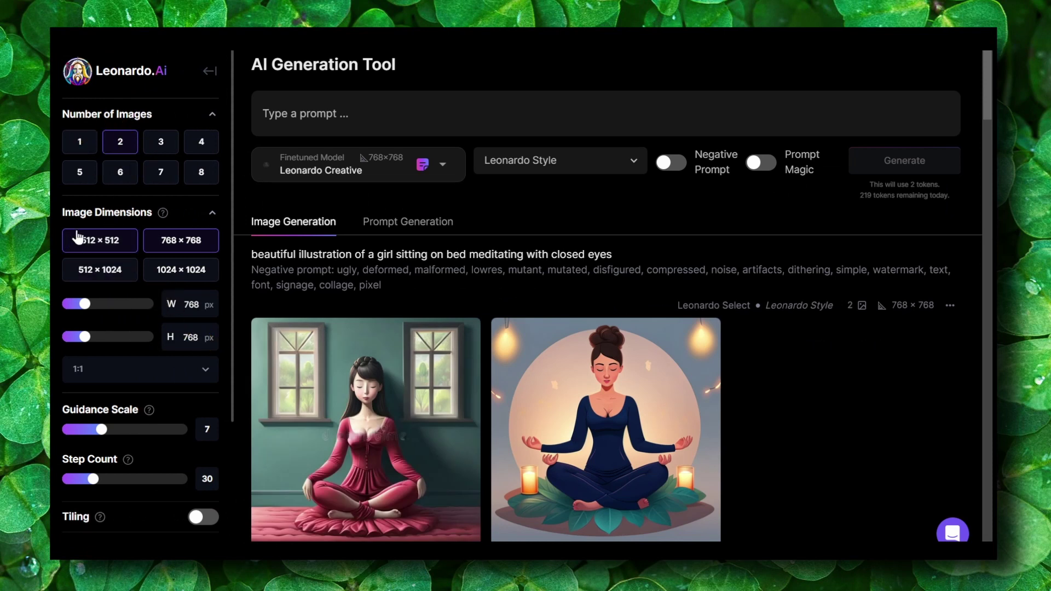
Step: Review the generation settings, from image dimensions and guidance scale to the Image to Image input area
scroll(126, 224, down, 2)
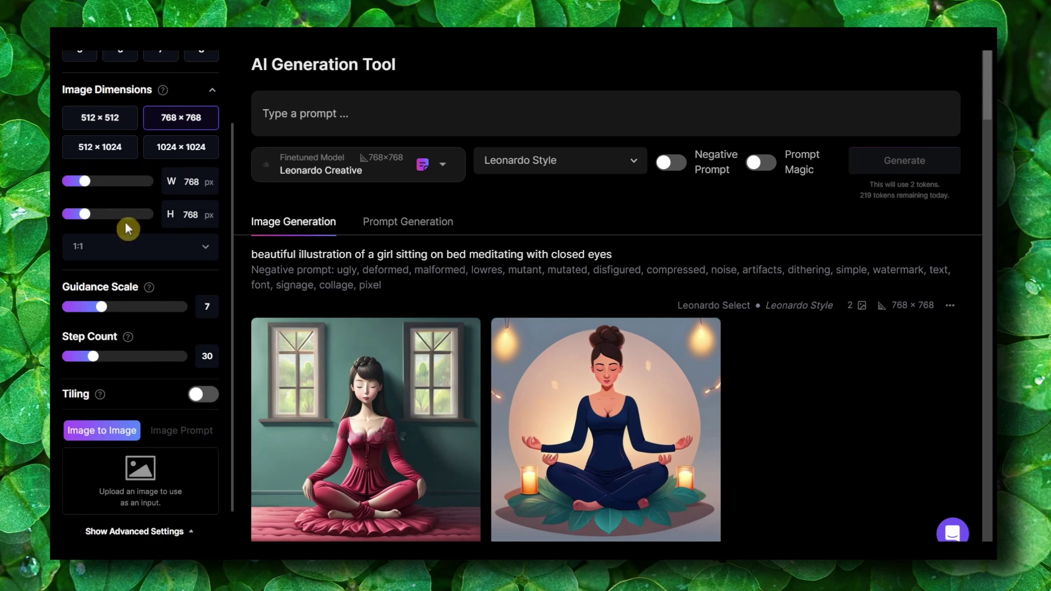
scroll(88, 230, down, 1)
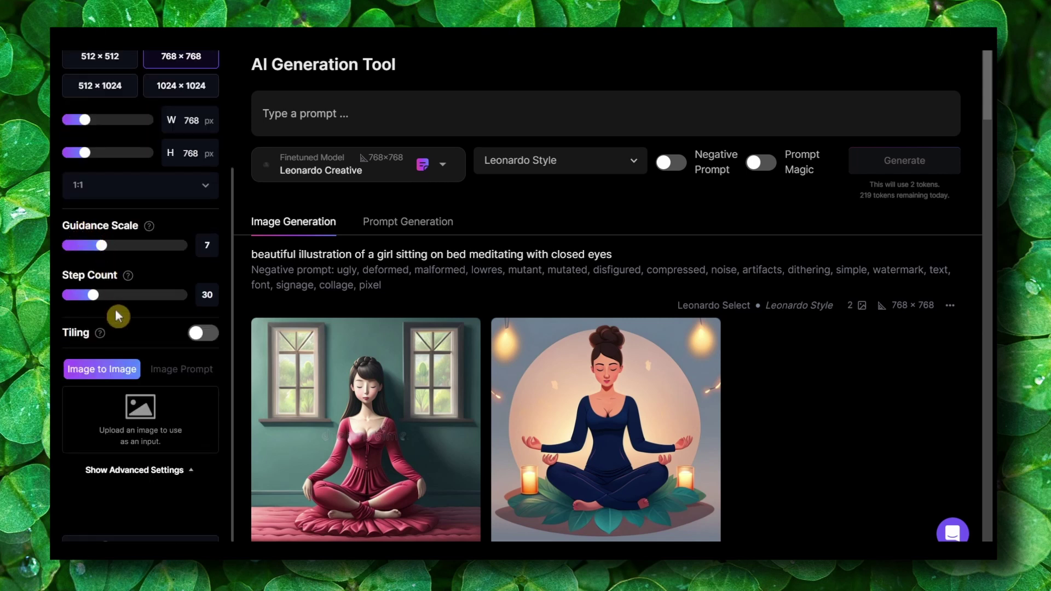
scroll(115, 309, down, 1)
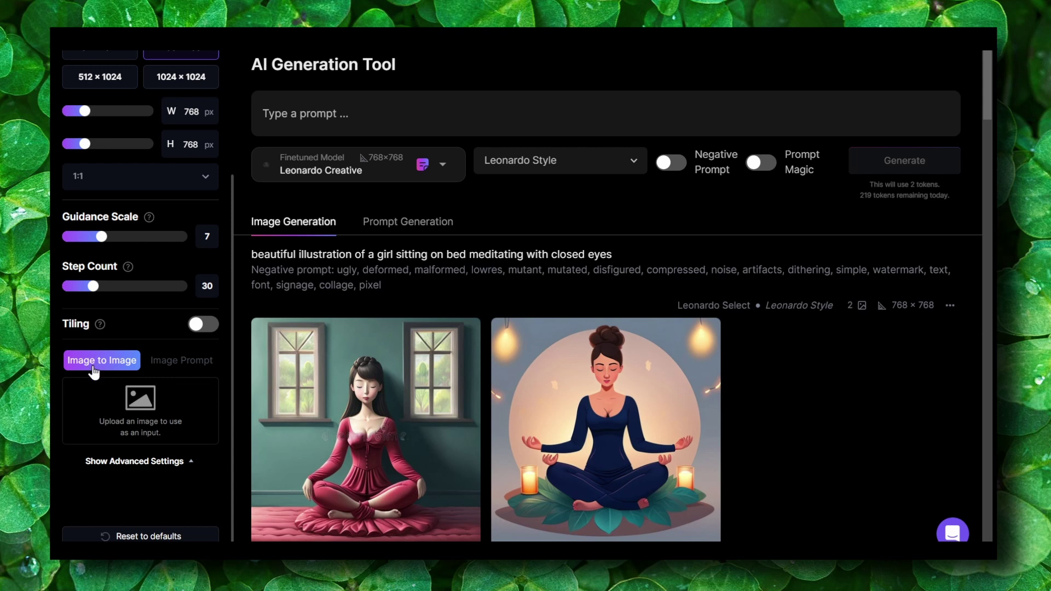
Step: Browse the generation history, enlarging one "angry expression beautiful girl" image and one image from the lonely old man prompt
scroll(314, 336, down, 10)
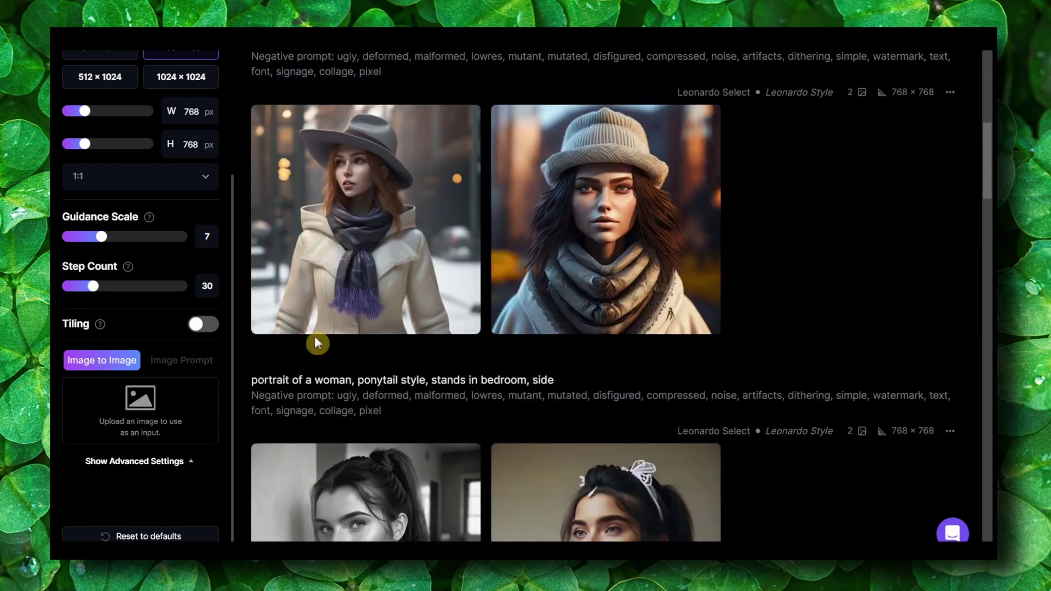
scroll(312, 341, down, 9)
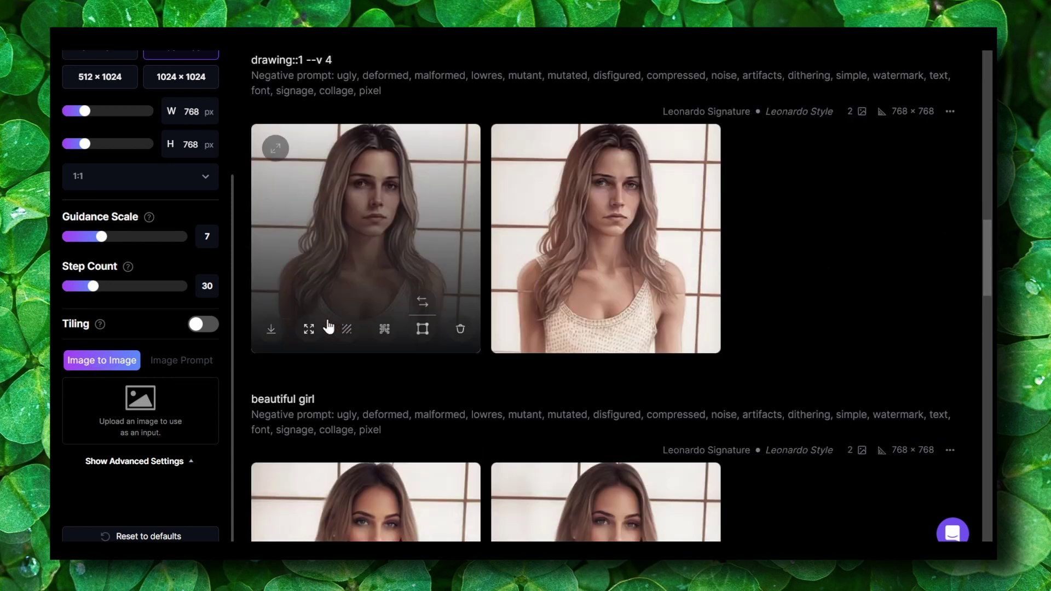
scroll(328, 325, down, 10)
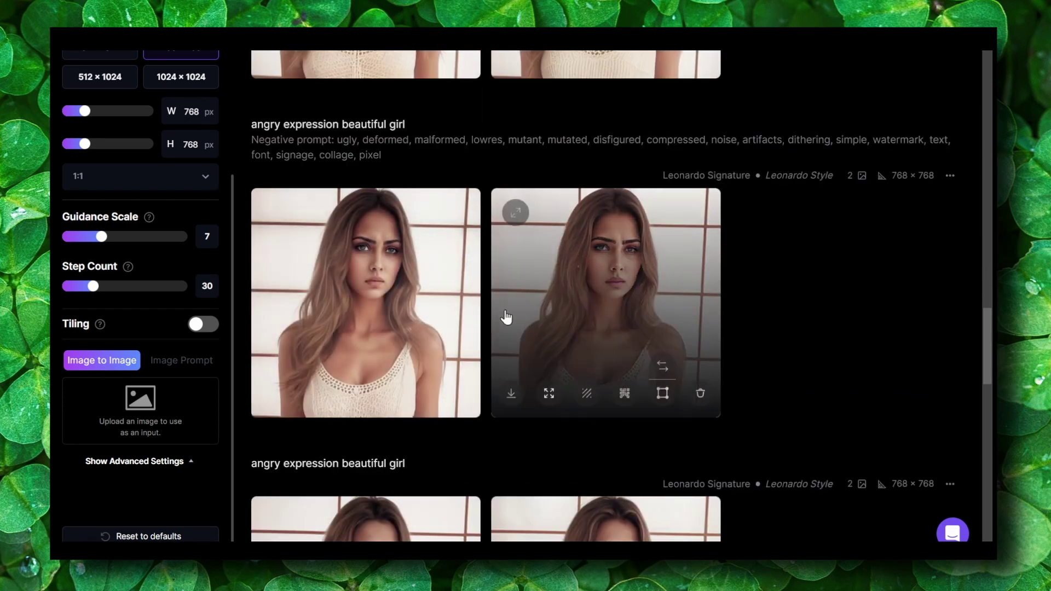
scroll(432, 280, down, 13)
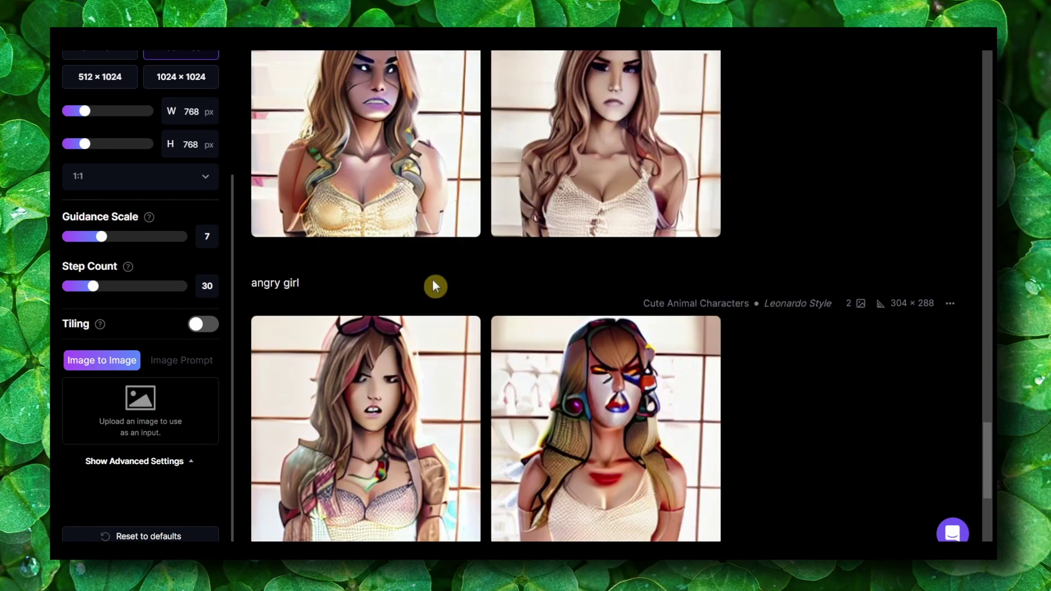
scroll(435, 288, up, 10)
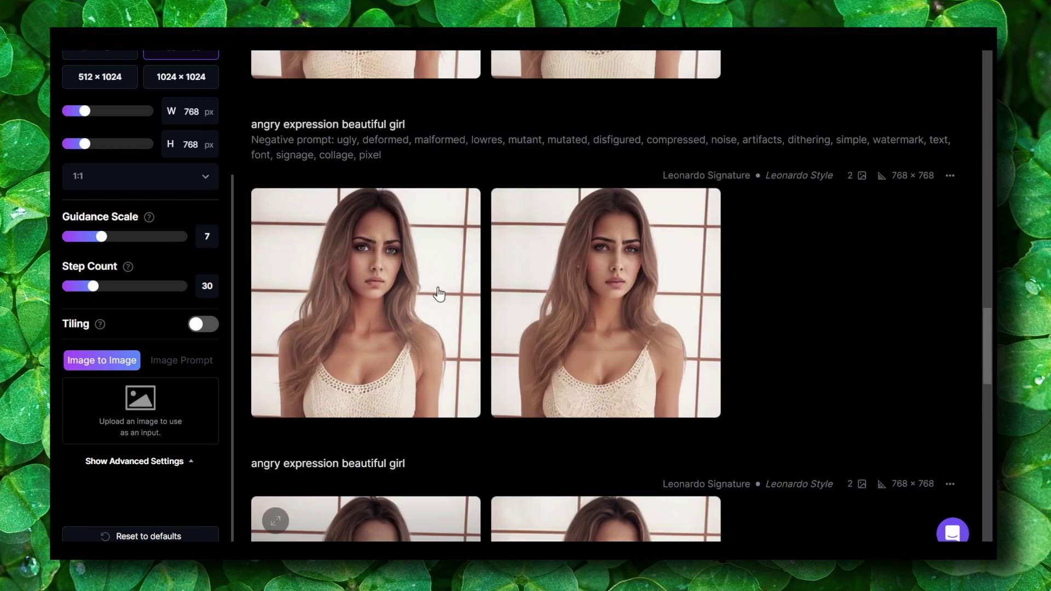
click(438, 294)
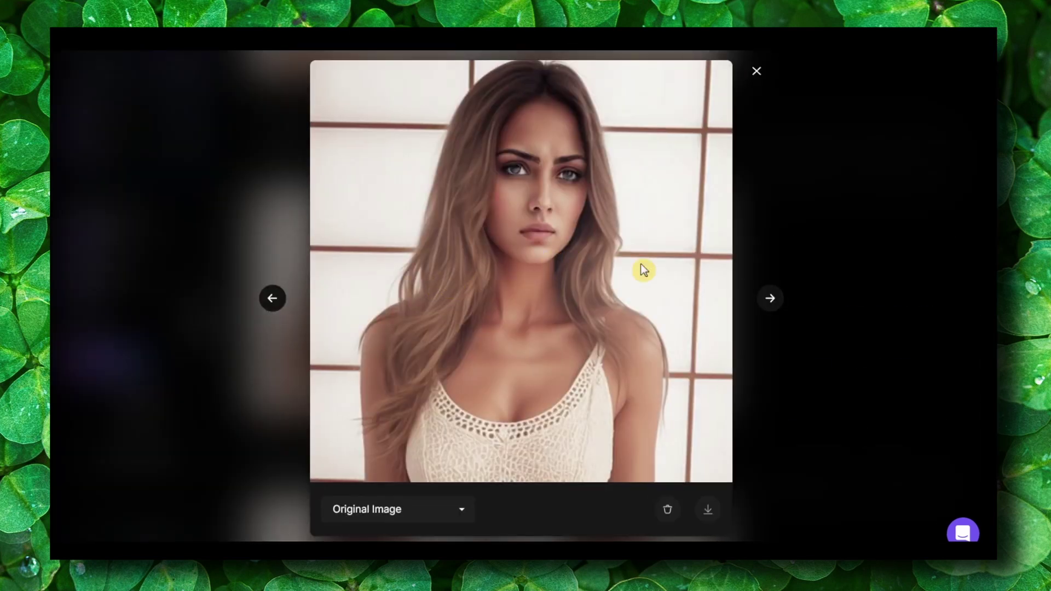
click(812, 248)
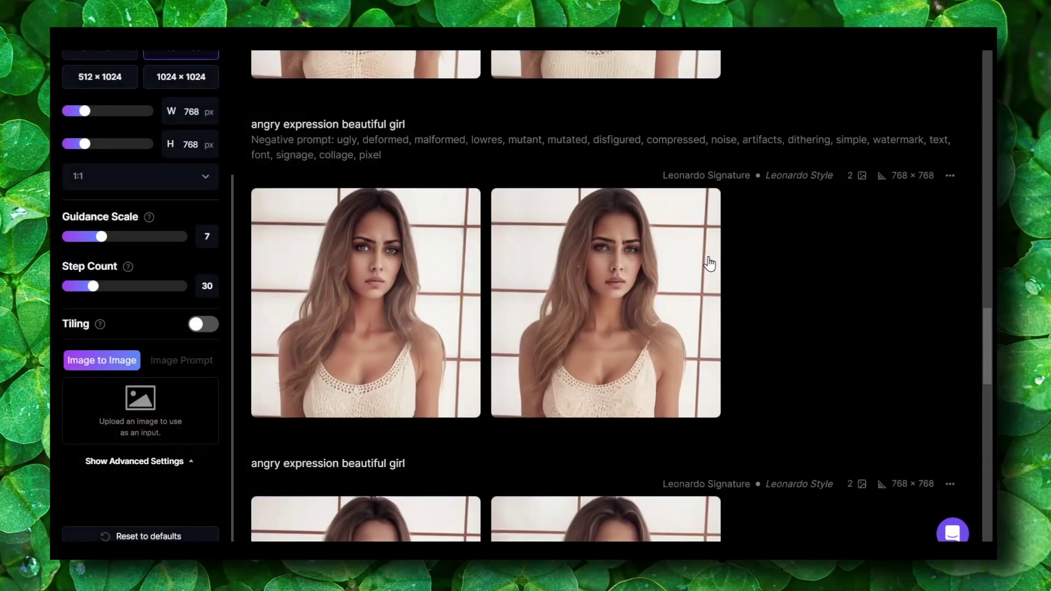
scroll(590, 282, down, 10)
click(446, 279)
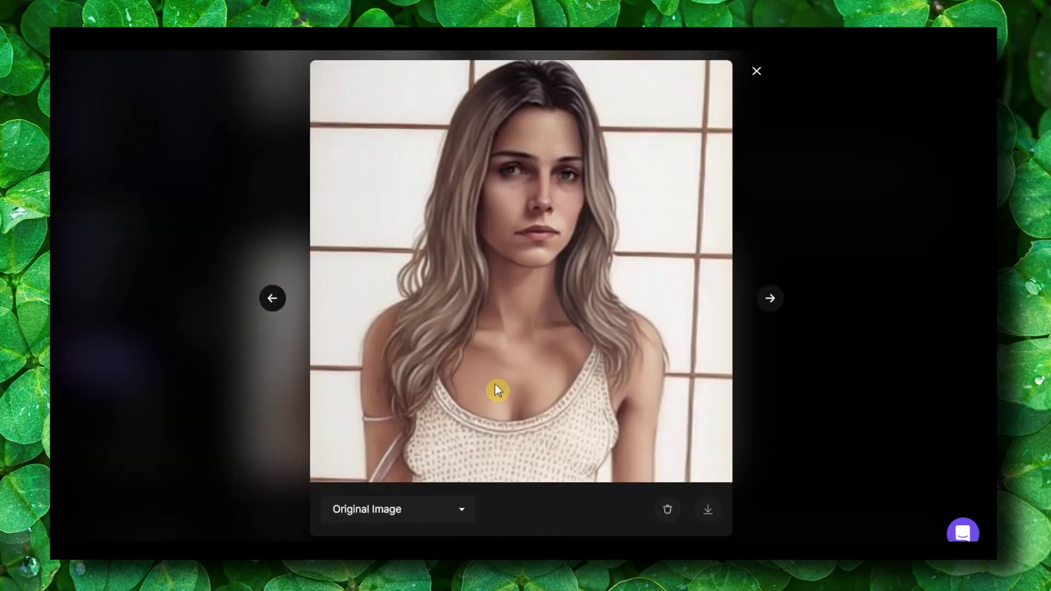
click(844, 392)
scroll(196, 409, down, 1)
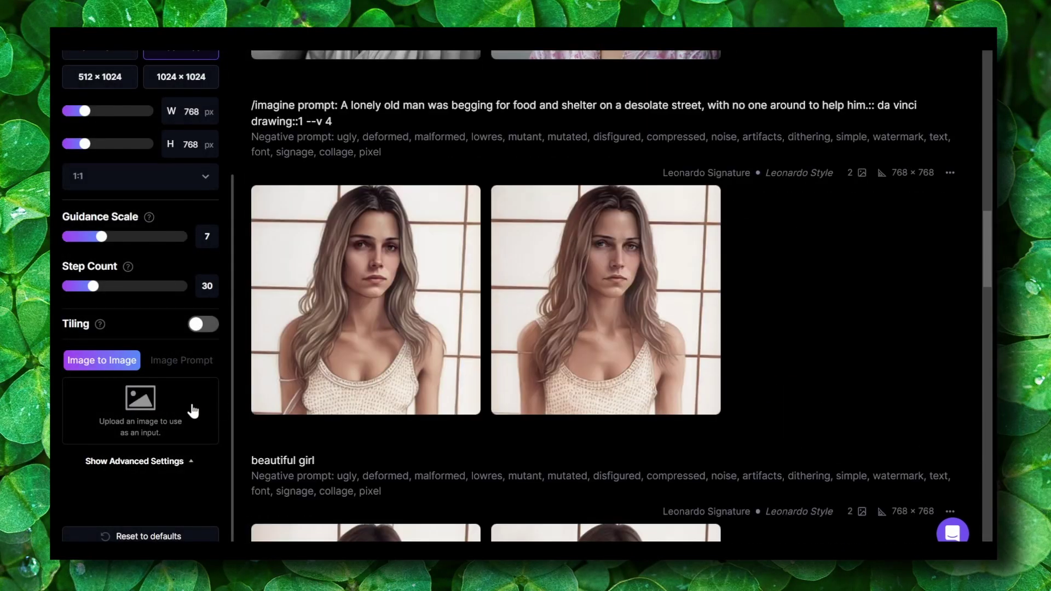
Step: Upload the photo of the long-haired woman as the Image to Image input and set Init Strength to 0.6
scroll(361, 394, up, 20)
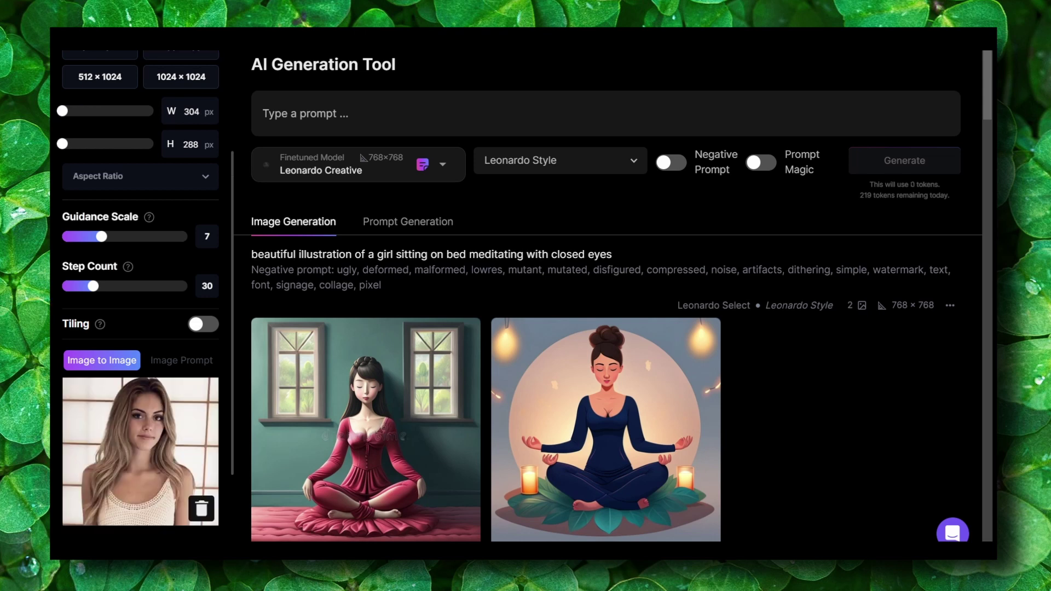
scroll(131, 460, down, 1)
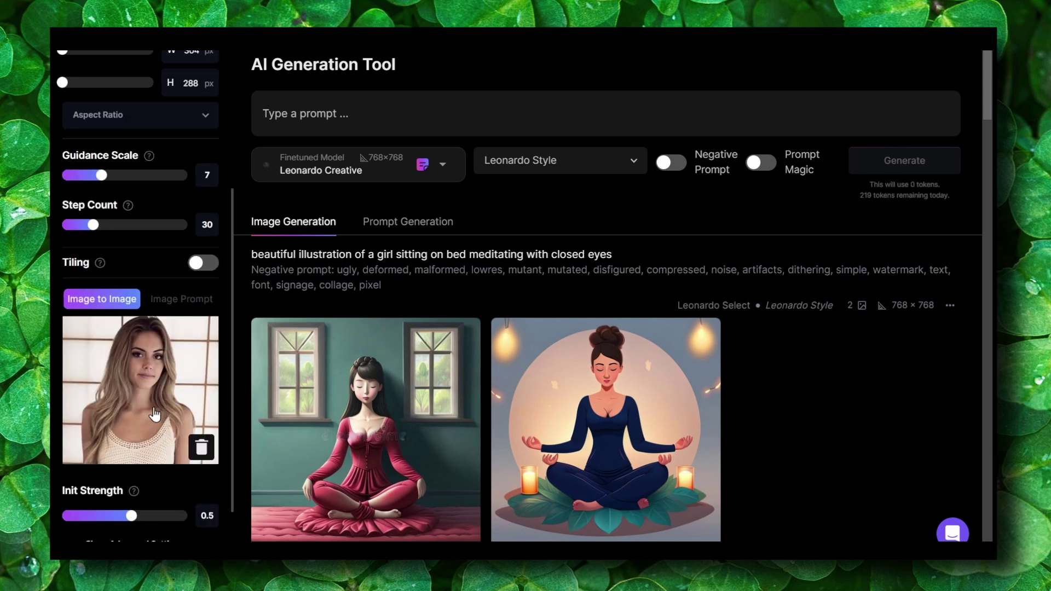
scroll(156, 419, down, 1)
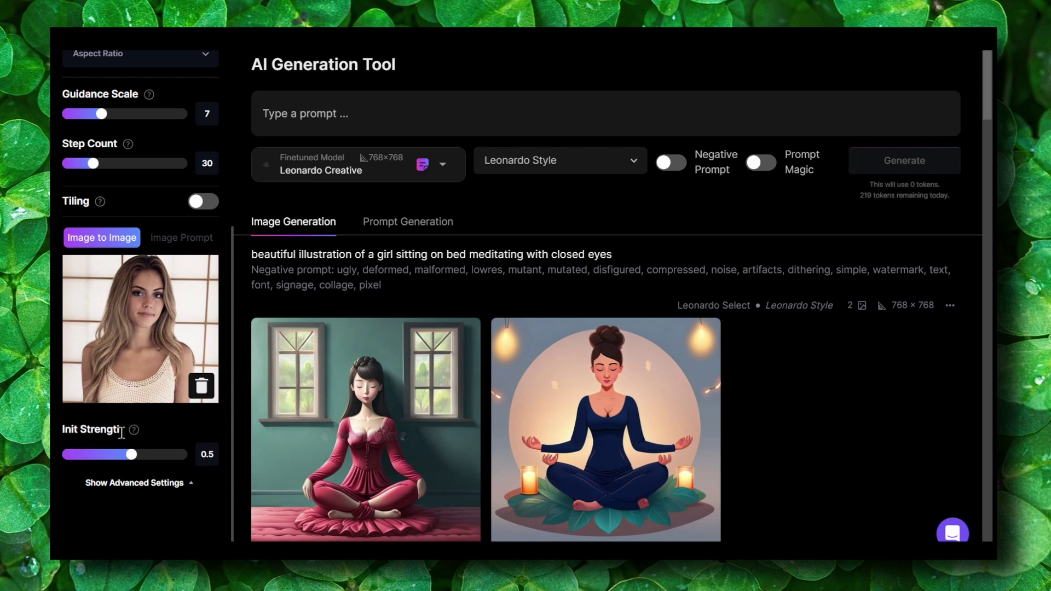
mouse_move(132, 431)
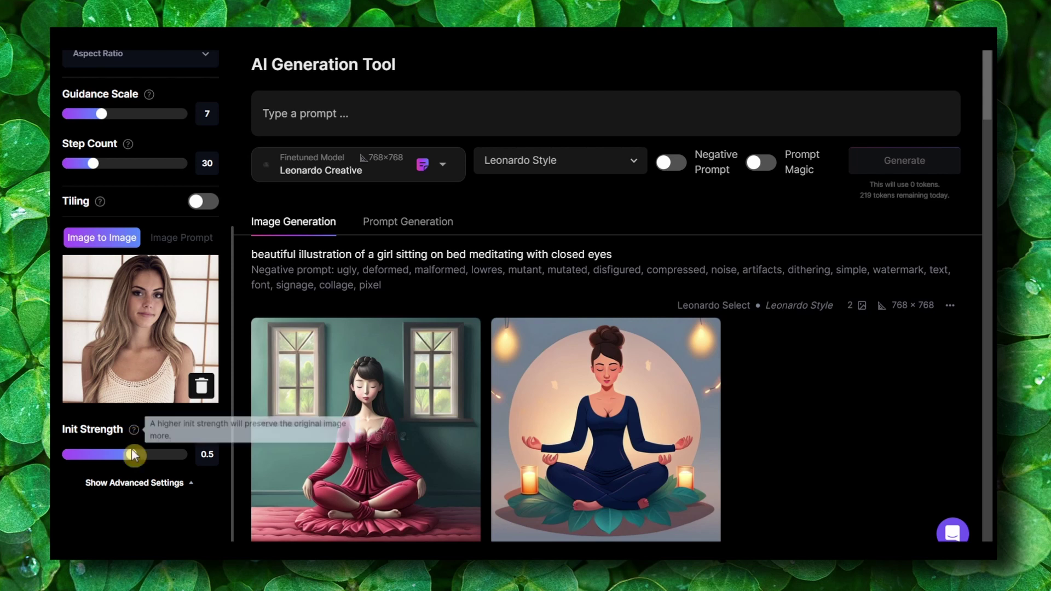
drag(132, 455, 146, 455)
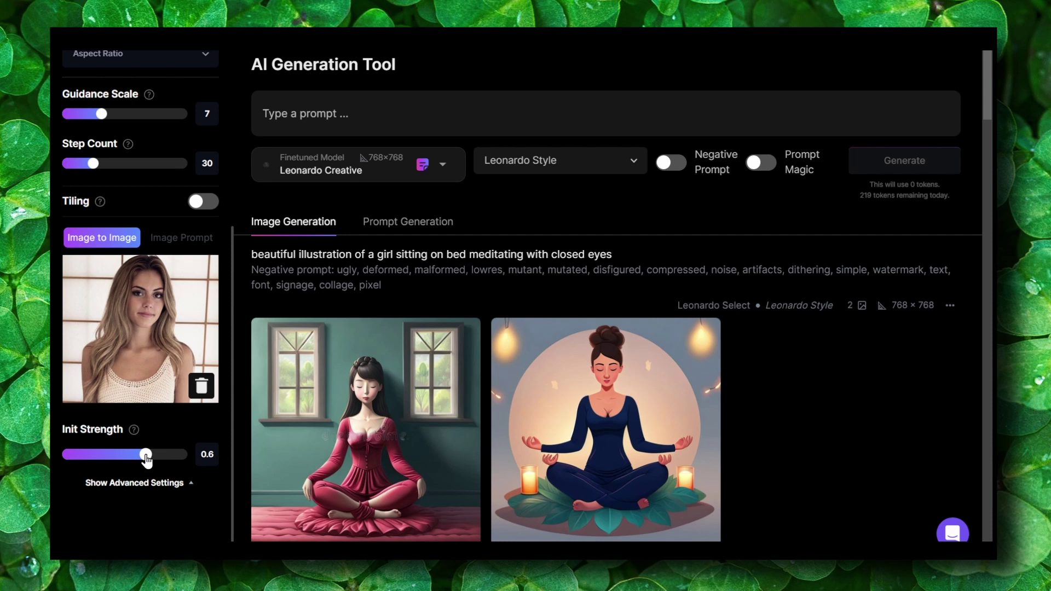
Step: Show the advanced settings and review the fixed seed and scheduler options
click(145, 482)
scroll(140, 486, down, 1)
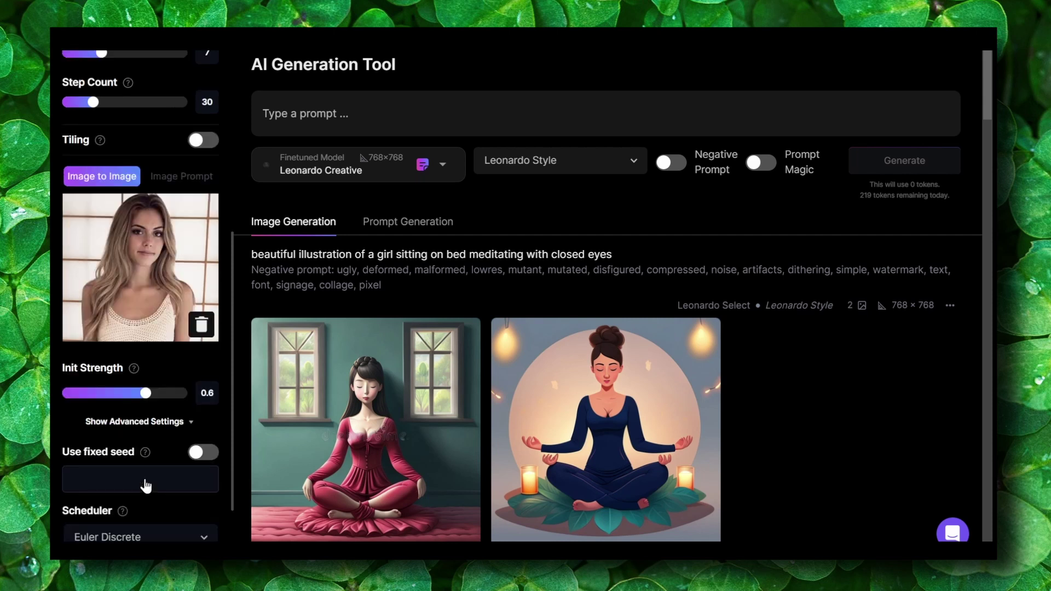
scroll(150, 443, down, 2)
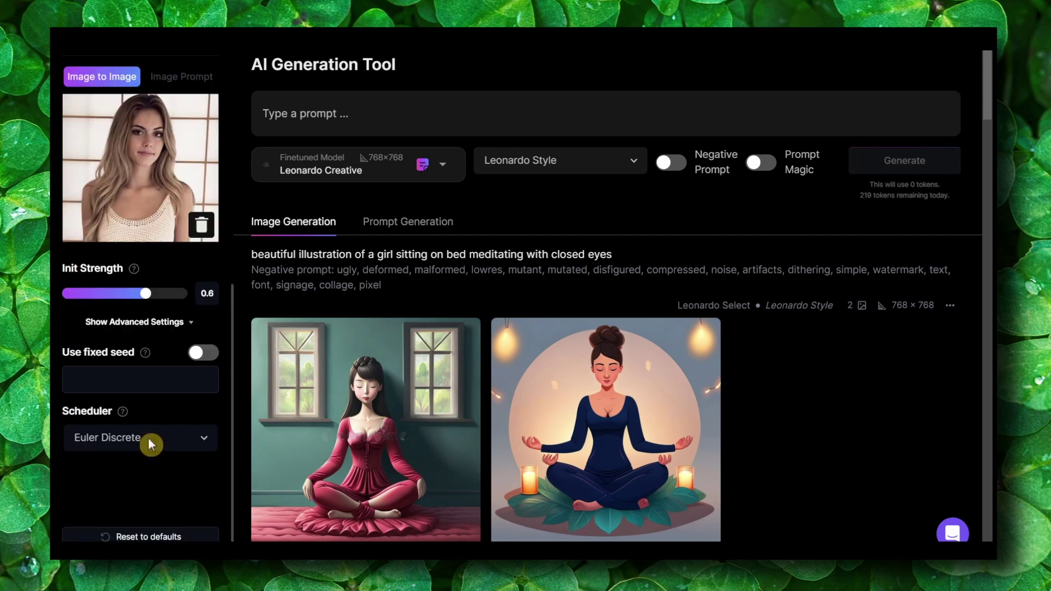
click(77, 367)
scroll(225, 334, up, 1)
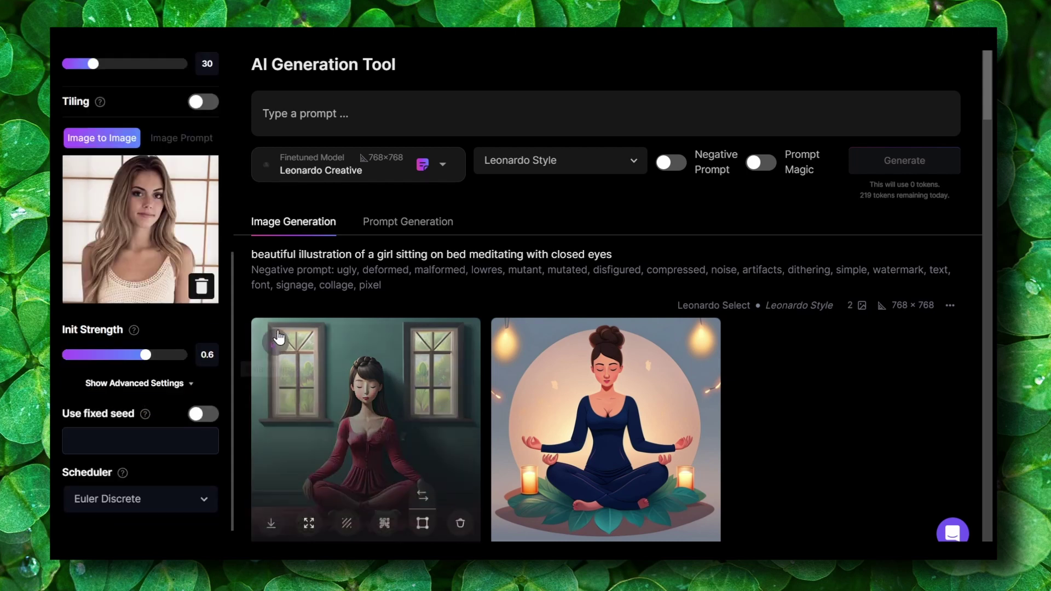
Step: Enter the prompt "Detailed portrait of cute calm girl, hands behind back, leaning forward, highly detailed,"
click(294, 115)
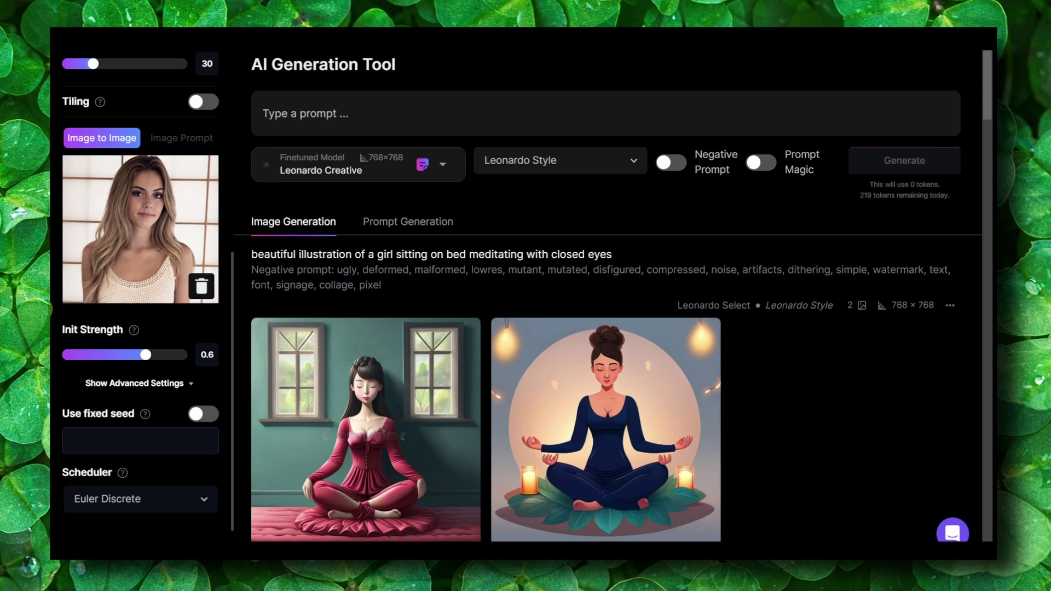
text(Detailed portrait of cute calm girl, hands behind back, leaning forward, highly detailed,)
click(418, 119)
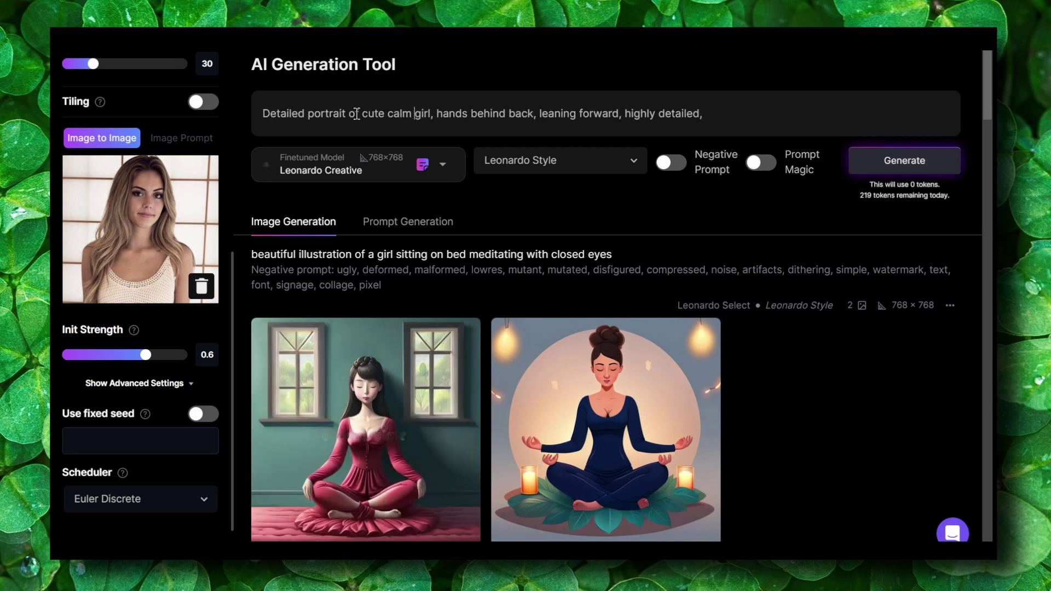
Step: Enable the negative prompt and enter the previous generation's exclusion list, from "ugly, deformed, malformed" through "signage, collage, pixel"
click(672, 174)
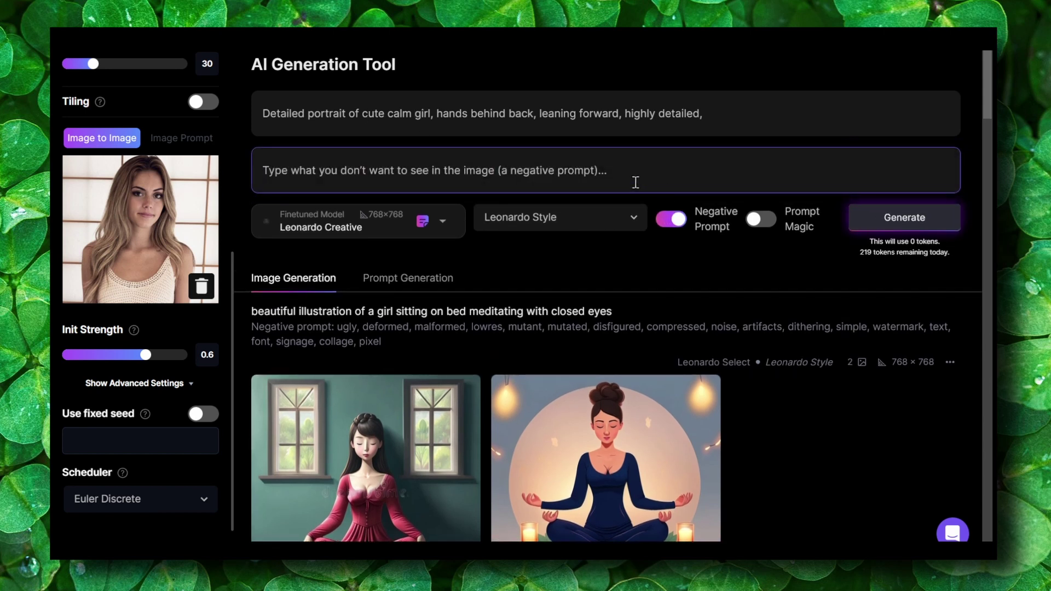
click(449, 182)
text(ugly, deformed, malformed, lowres, mutant, mutated, disfigured, compressed, noise, artifacts, dithering, simple, watermark, text, font, signage, collage, pixel)
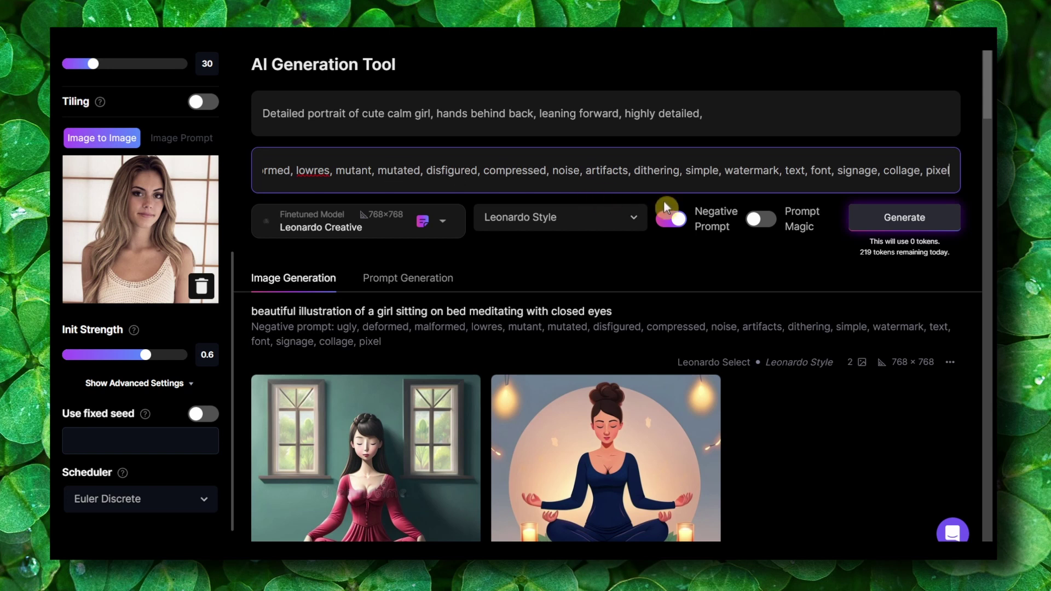
Step: Read the Prompt Magic description and generate the portrait images with that option left off
scroll(664, 201, down, 2)
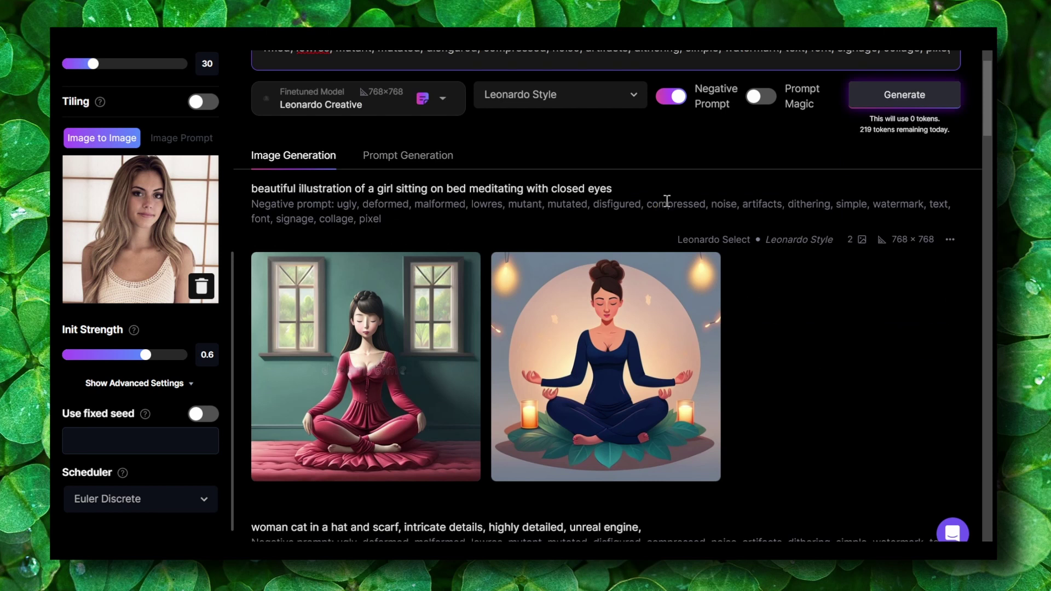
mouse_move(786, 108)
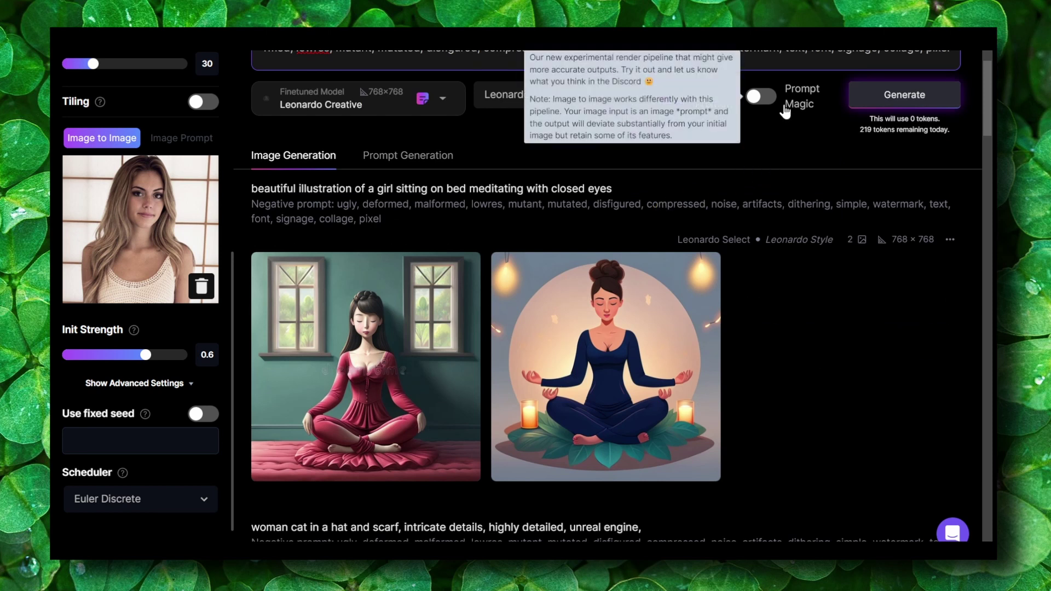
scroll(786, 108, up, 1)
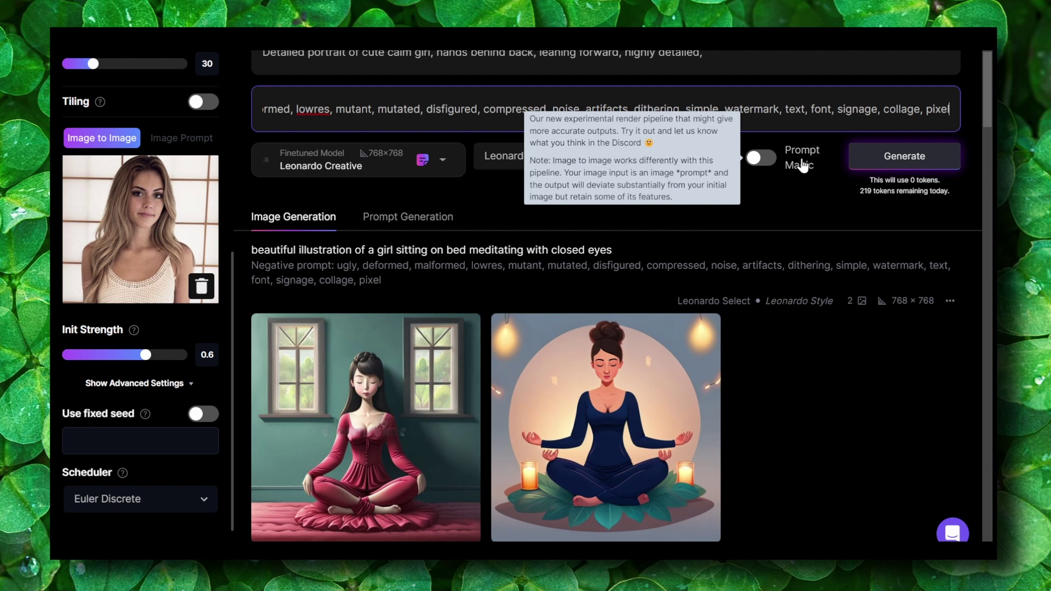
click(866, 162)
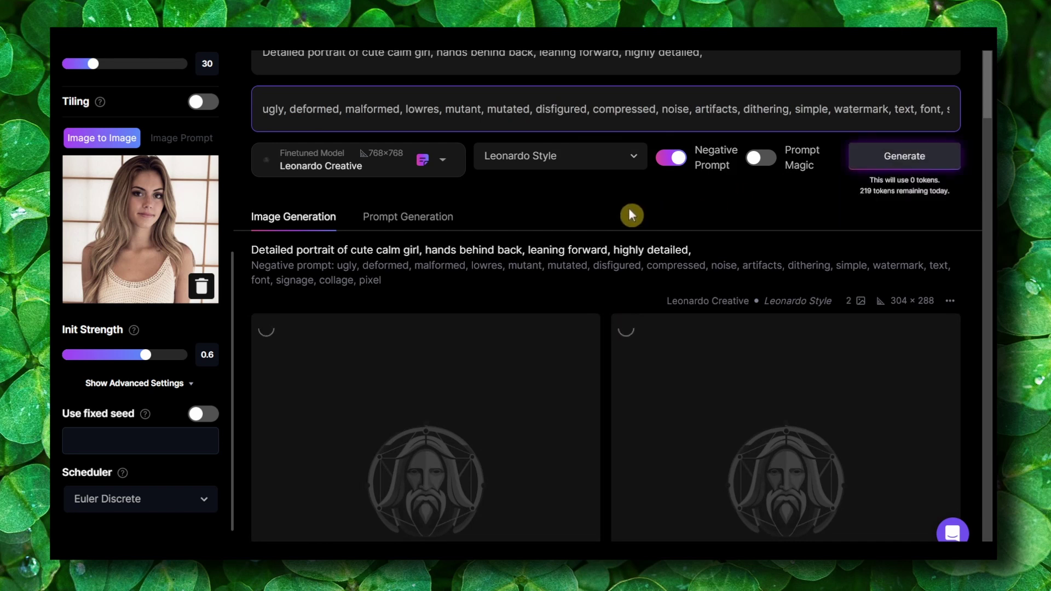
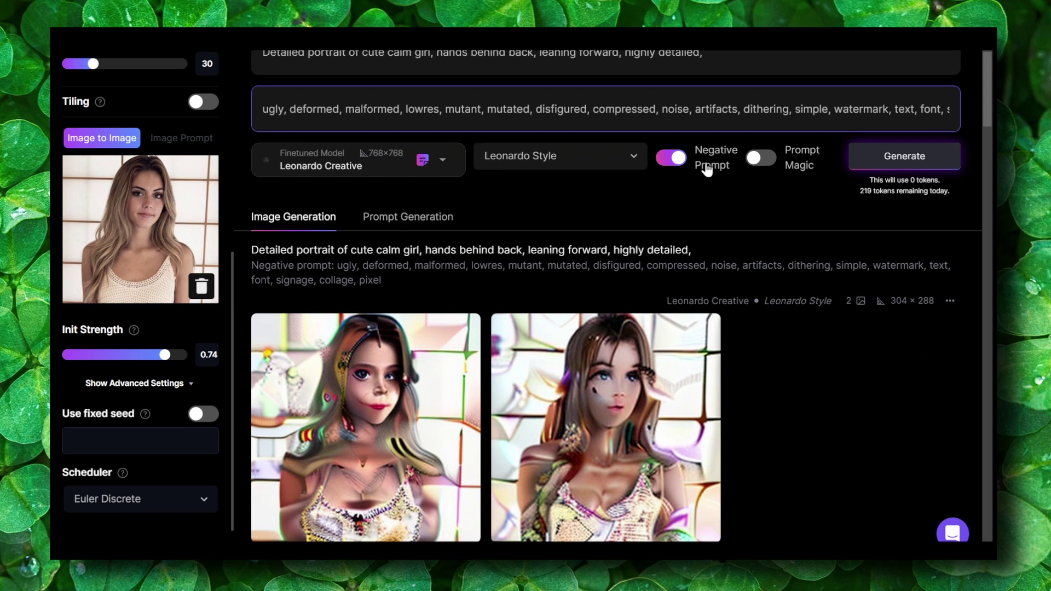
Step: Raise Init Strength to 0.78 and generate the portrait images again with the same prompts
scroll(584, 201, up, 1)
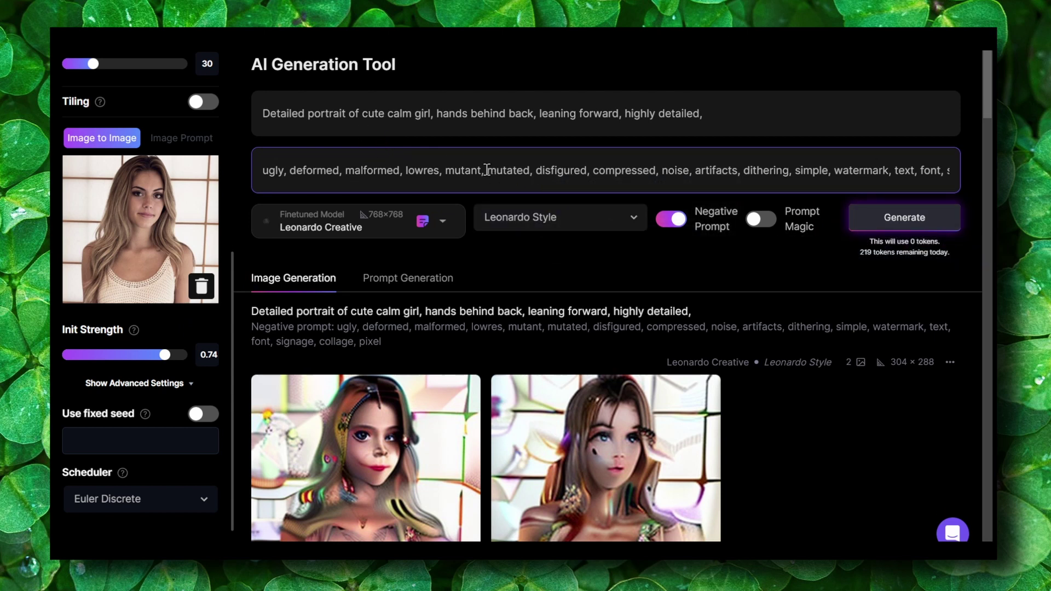
click(886, 219)
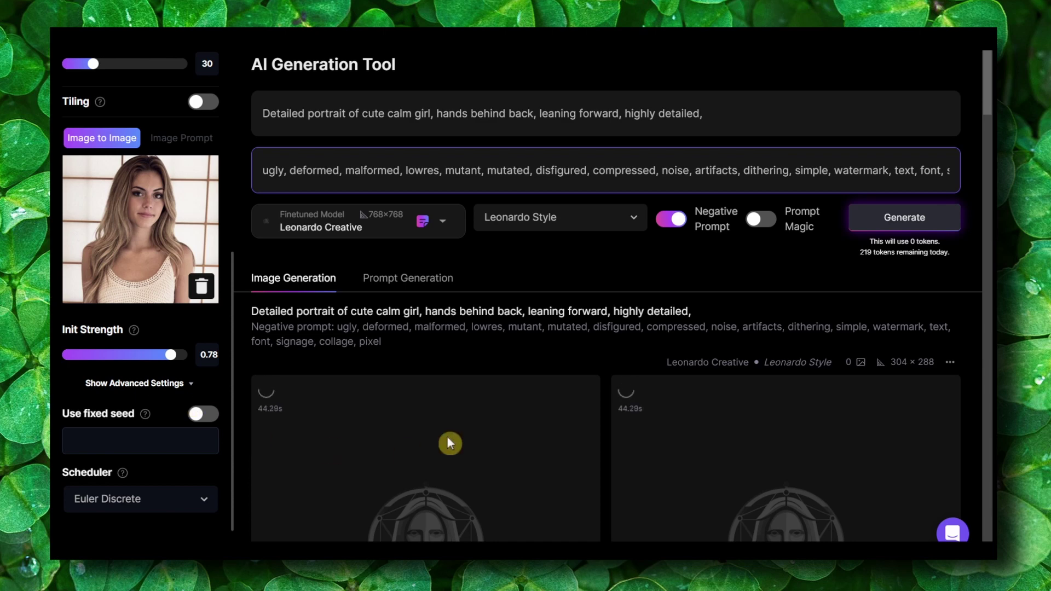
Step: Compare the new portraits with earlier results for the lonely old man, "beautiful girl" and "angry expression beautiful girl" prompts in the generation history
scroll(434, 408, down, 3)
scroll(435, 411, down, 20)
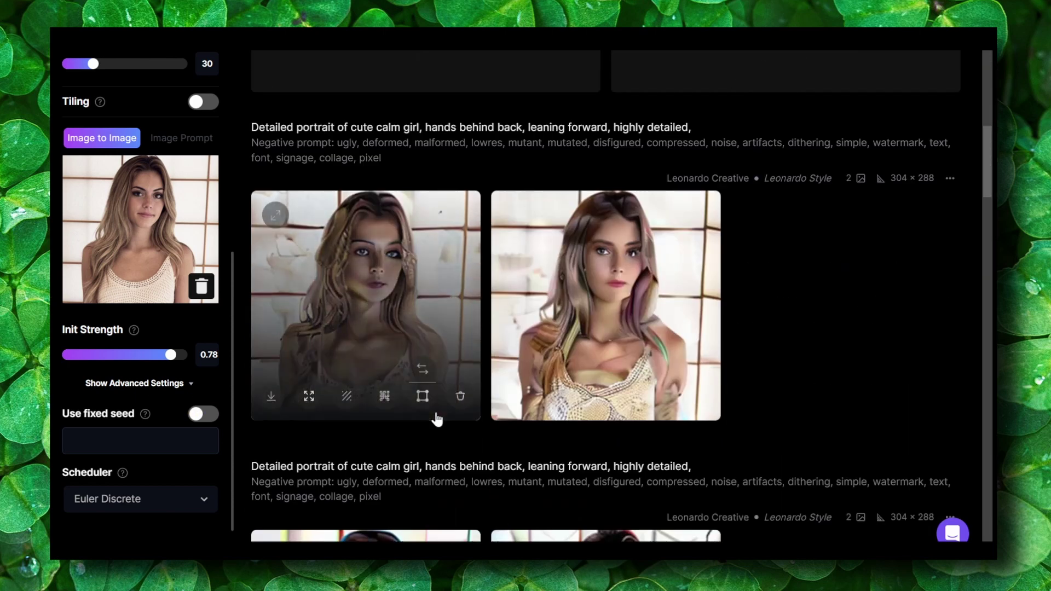
scroll(437, 419, down, 15)
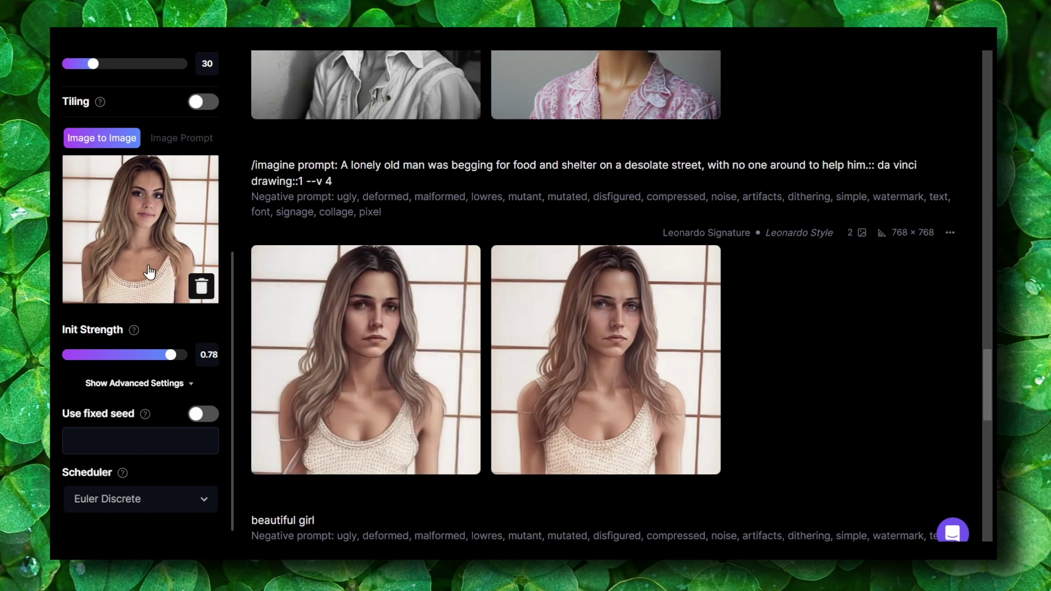
mouse_move(340, 340)
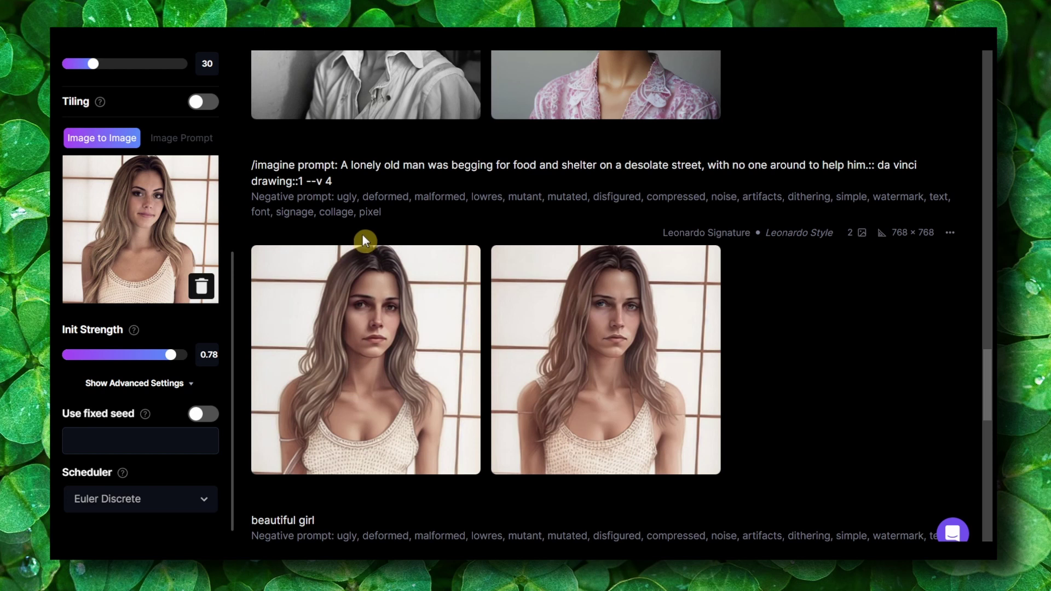
scroll(253, 241, down, 2)
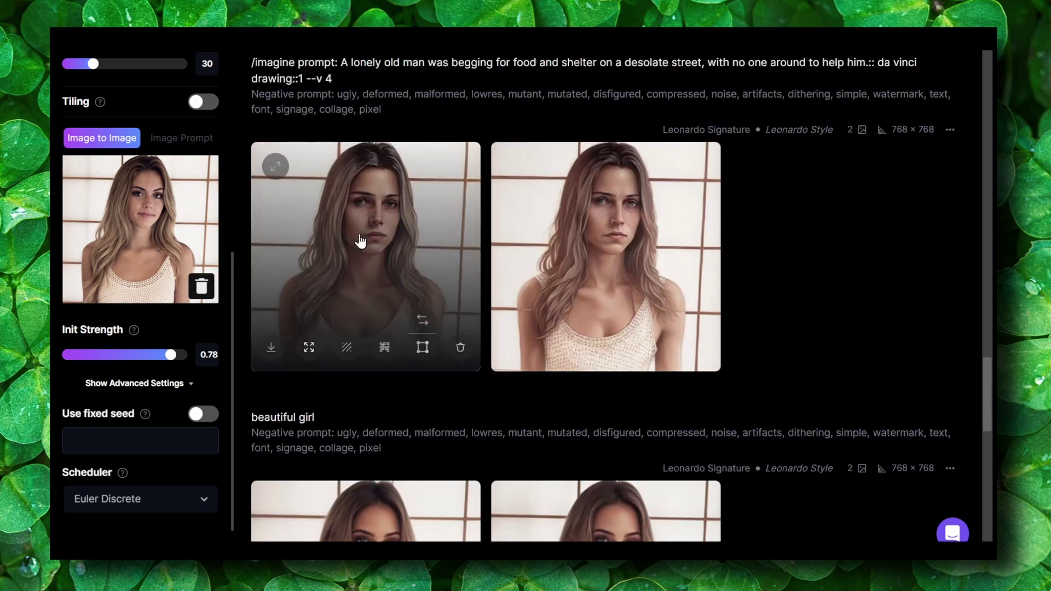
scroll(414, 238, up, 1)
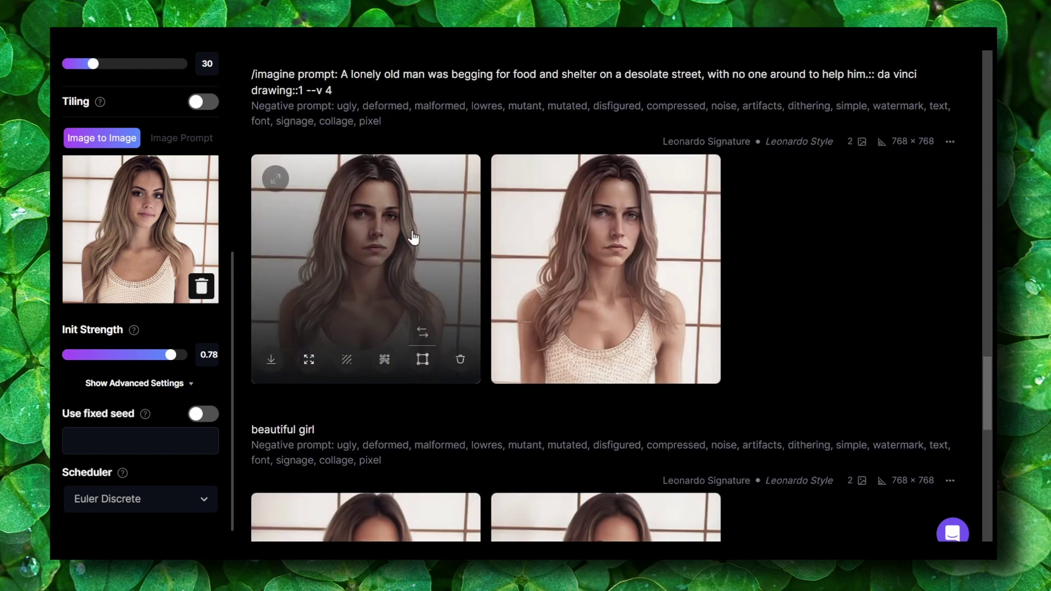
scroll(414, 238, down, 6)
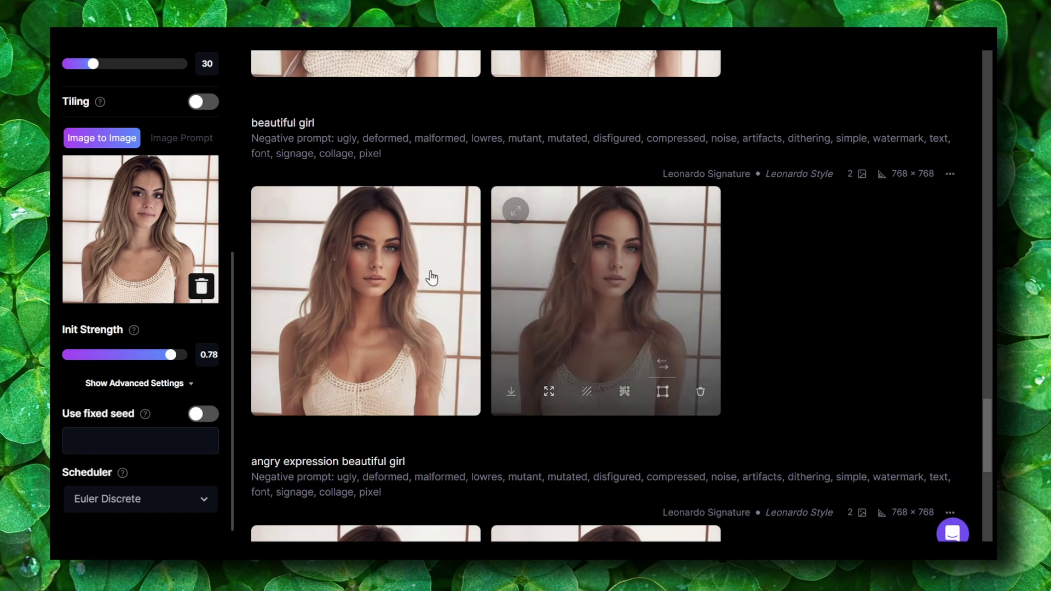
mouse_move(337, 280)
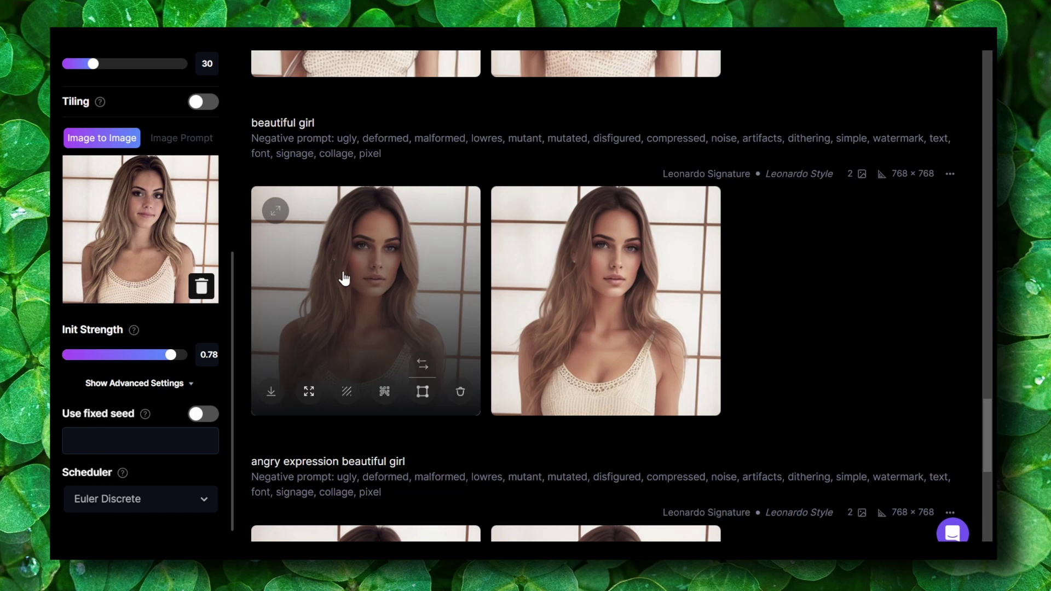
scroll(345, 280, down, 5)
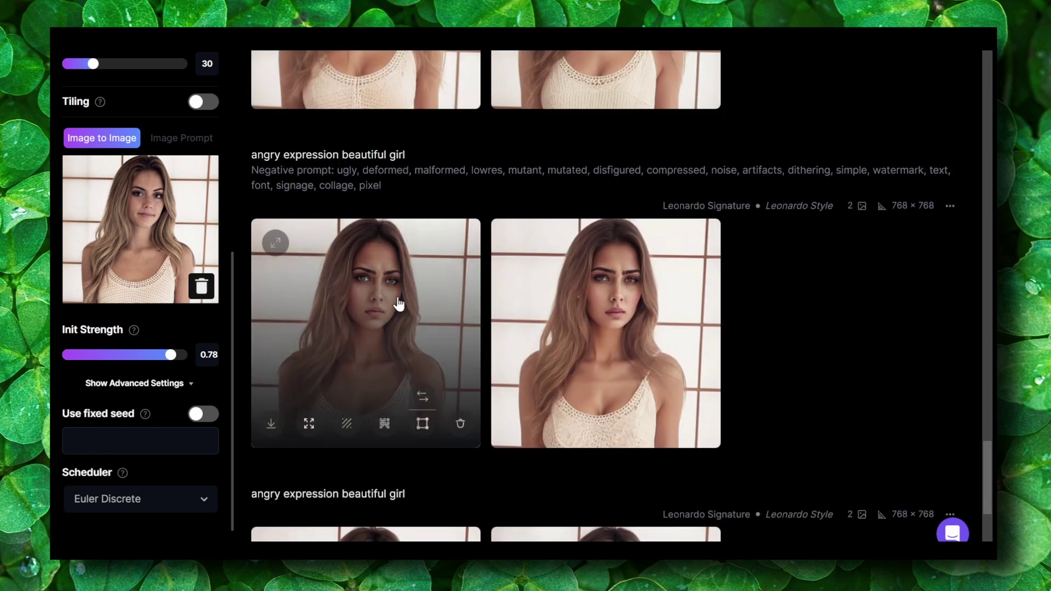
scroll(398, 302, down, 1)
scroll(393, 295, down, 3)
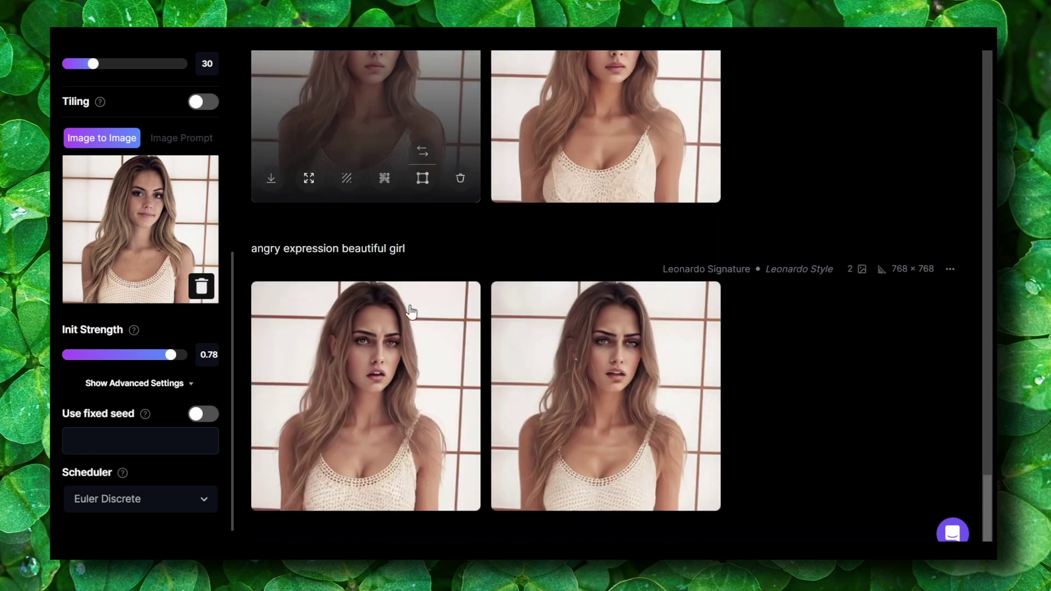
scroll(575, 350, down, 1)
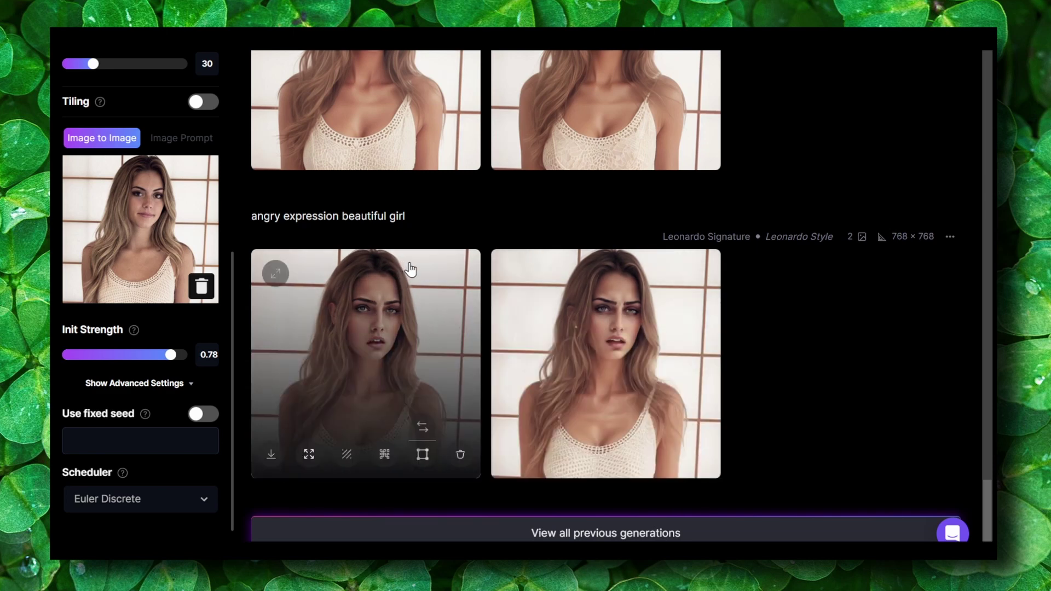
scroll(411, 269, up, 15)
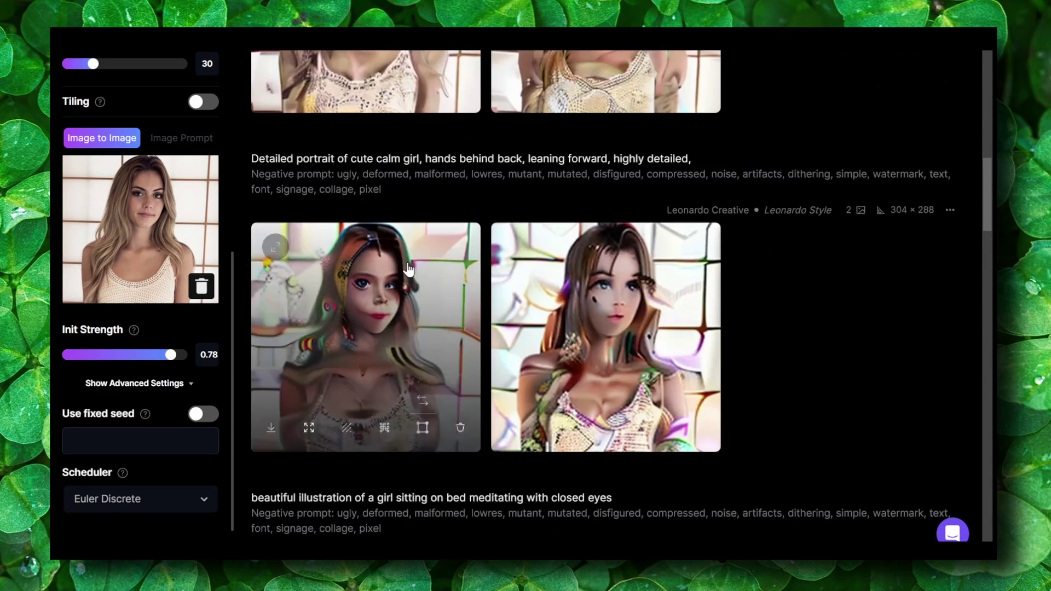
scroll(410, 269, up, 2)
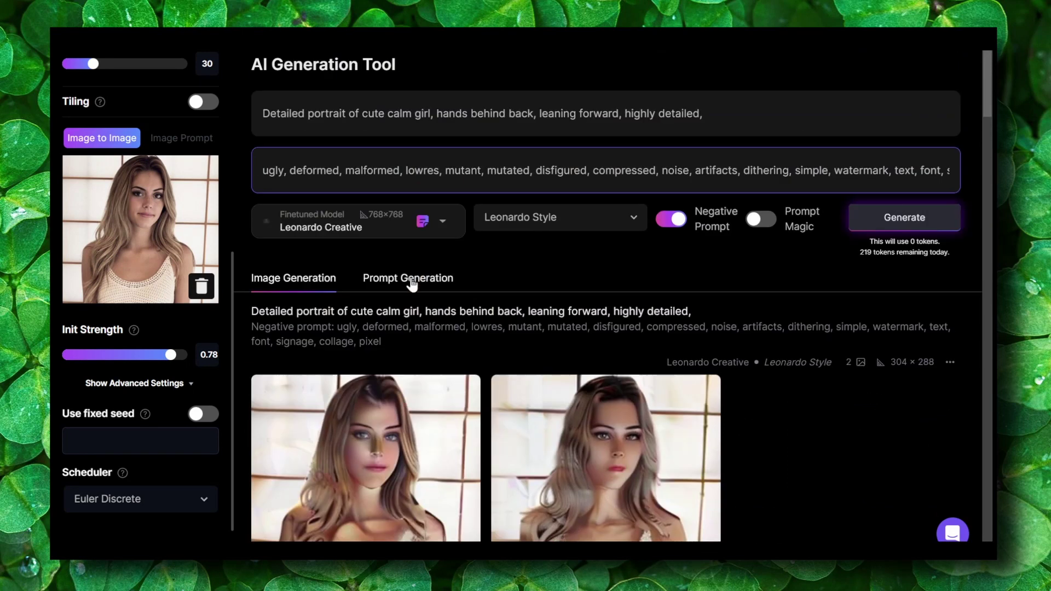
click(412, 280)
click(299, 281)
click(394, 282)
click(316, 282)
scroll(326, 297, down, 3)
scroll(327, 304, up, 3)
Step: Start a quick image-processing action on each of the two "woman cat in a hat and scarf" images in the generation history
scroll(327, 304, down, 10)
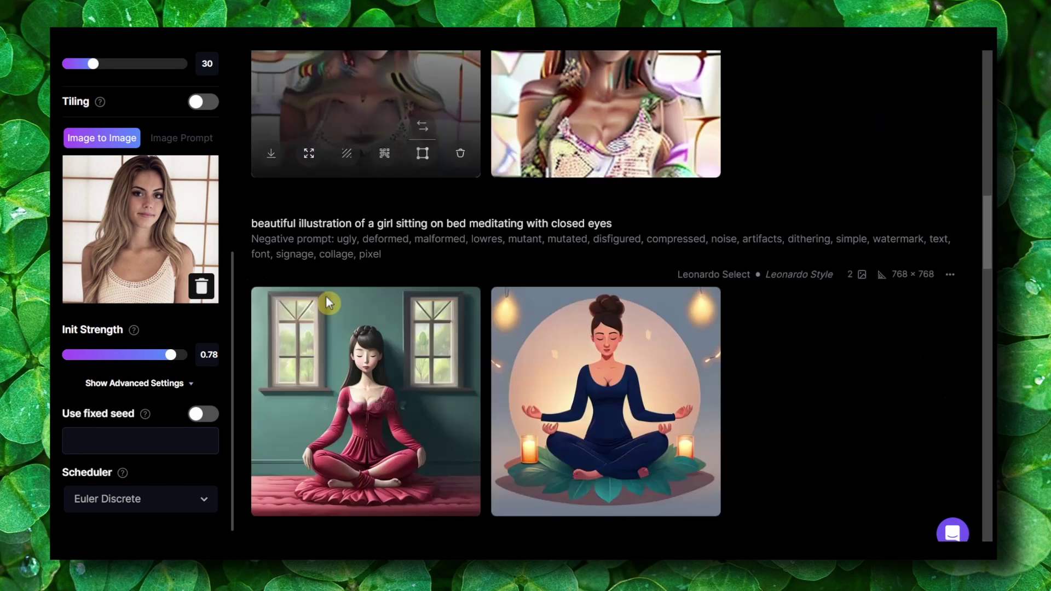
scroll(326, 300, down, 3)
scroll(327, 301, down, 3)
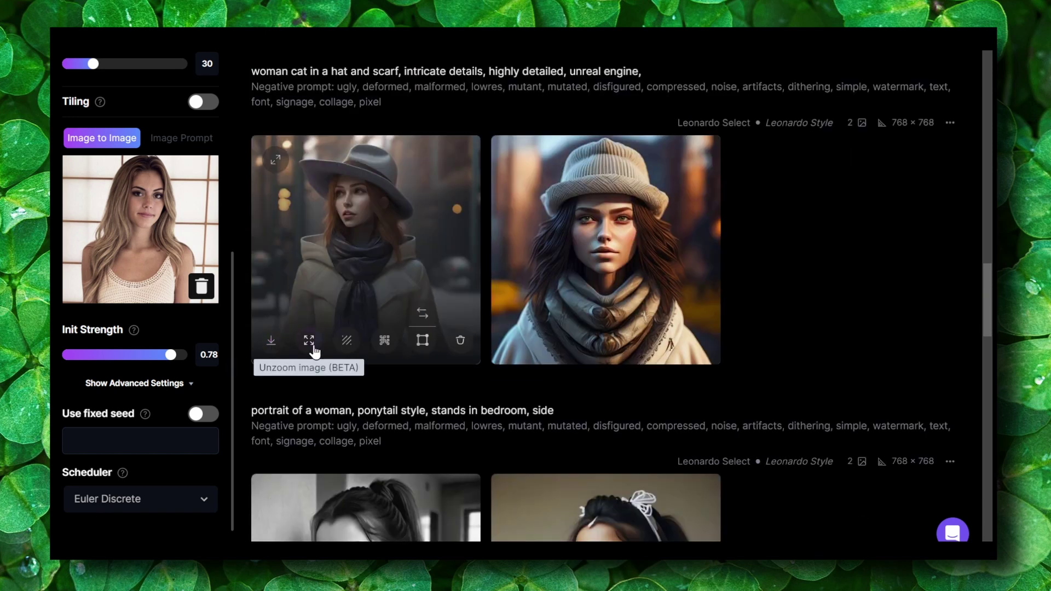
click(348, 343)
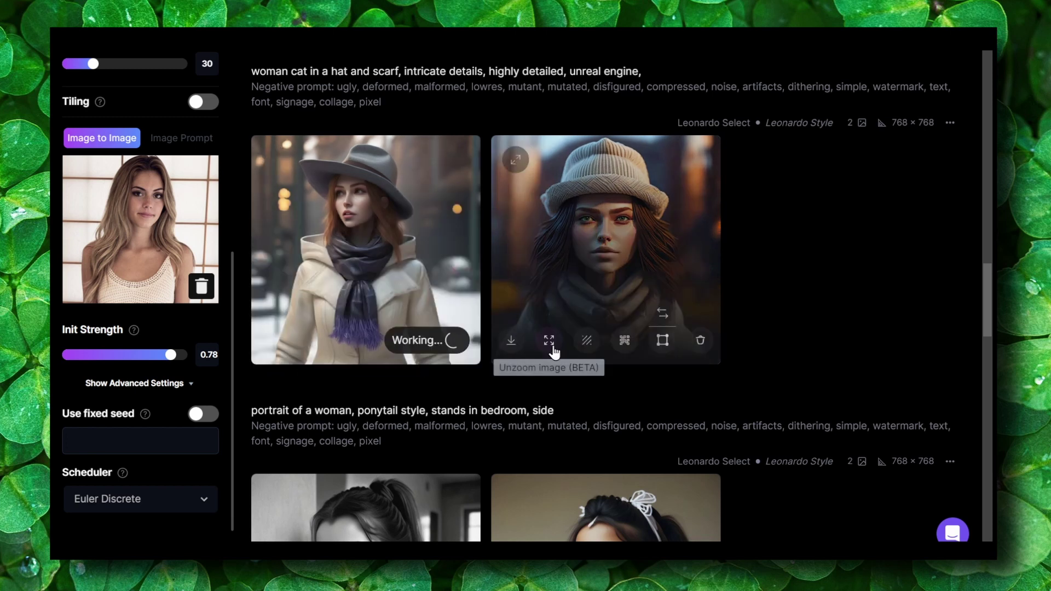
click(609, 351)
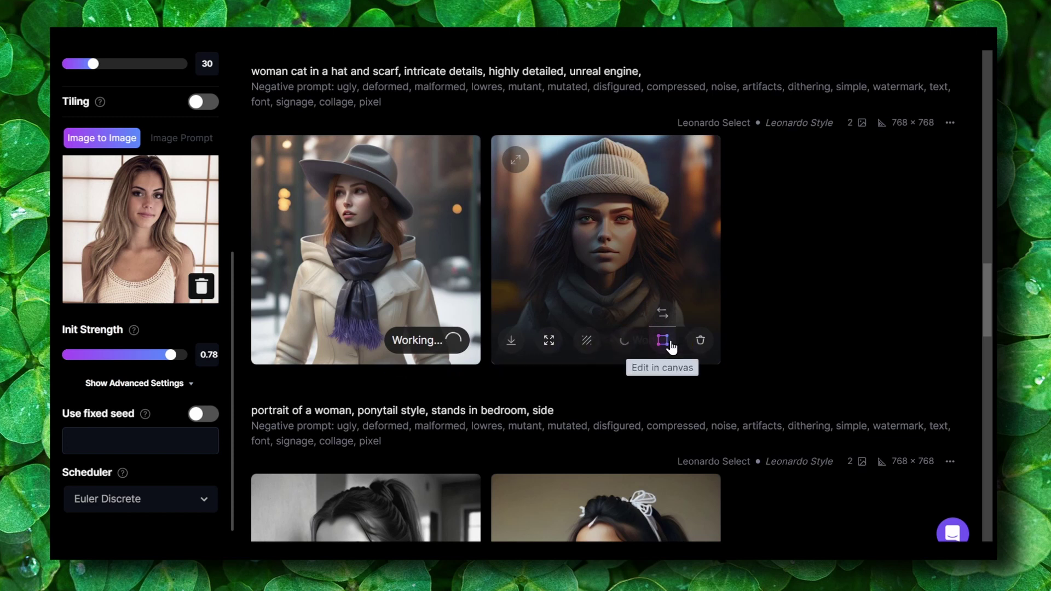
Step: Open the Prompt Generation tool and read the description of how it expands a simple prompt
scroll(533, 368, down, 5)
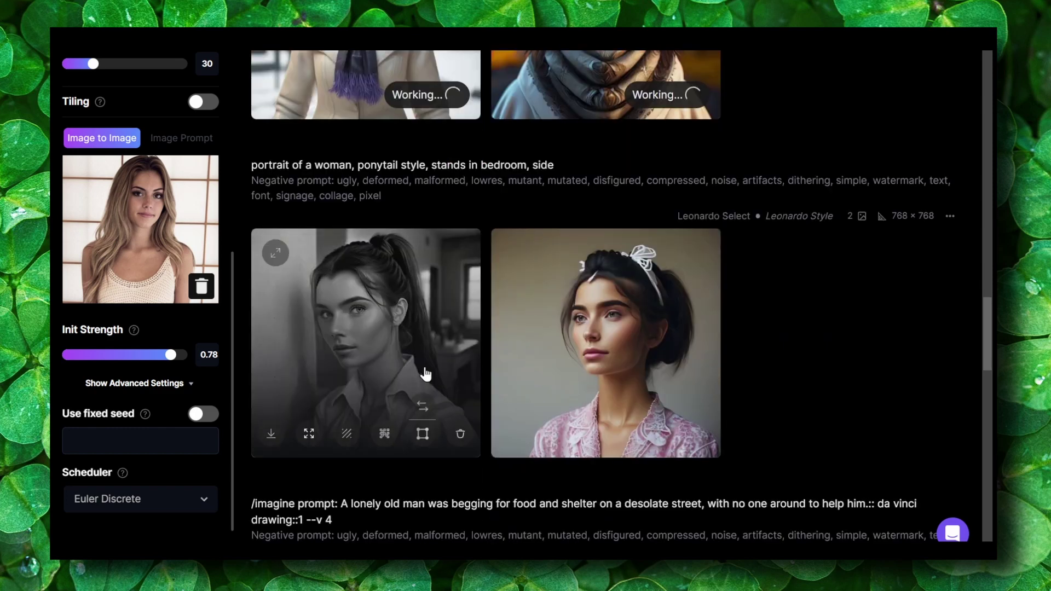
scroll(426, 375, up, 6)
scroll(426, 373, up, 15)
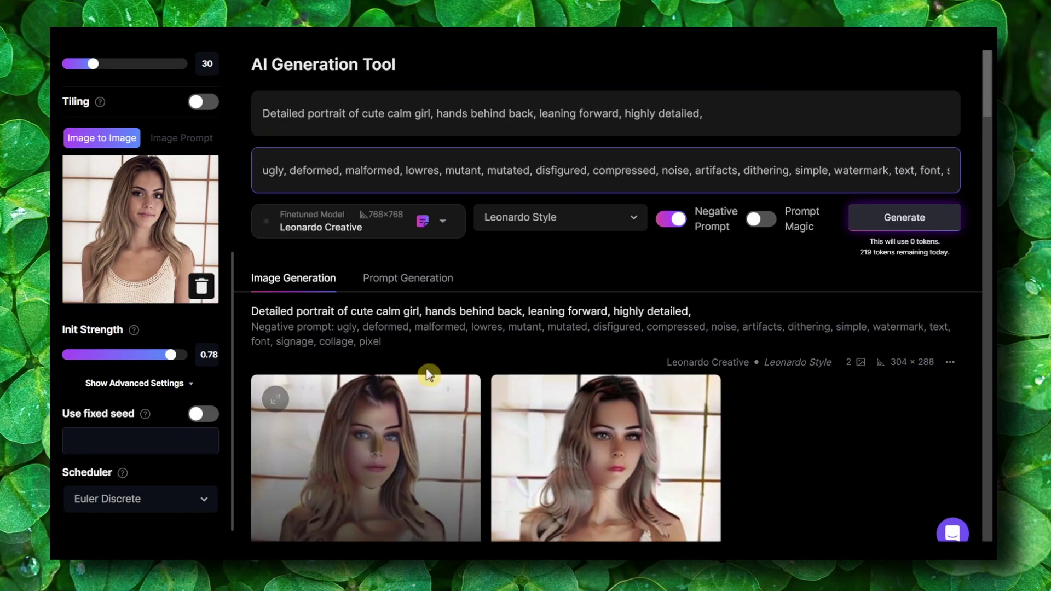
triple_click(505, 121)
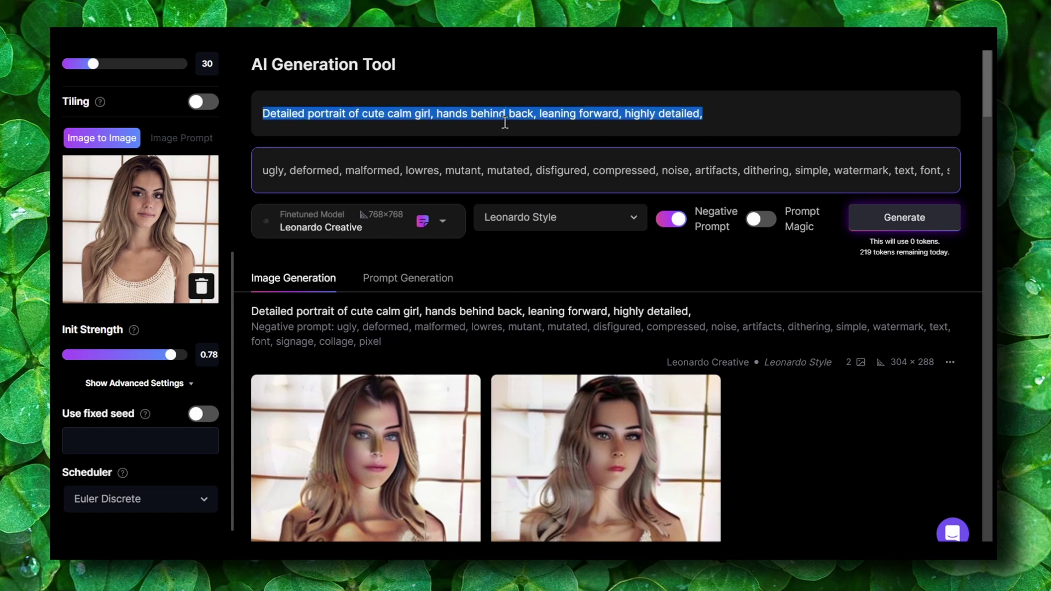
click(403, 284)
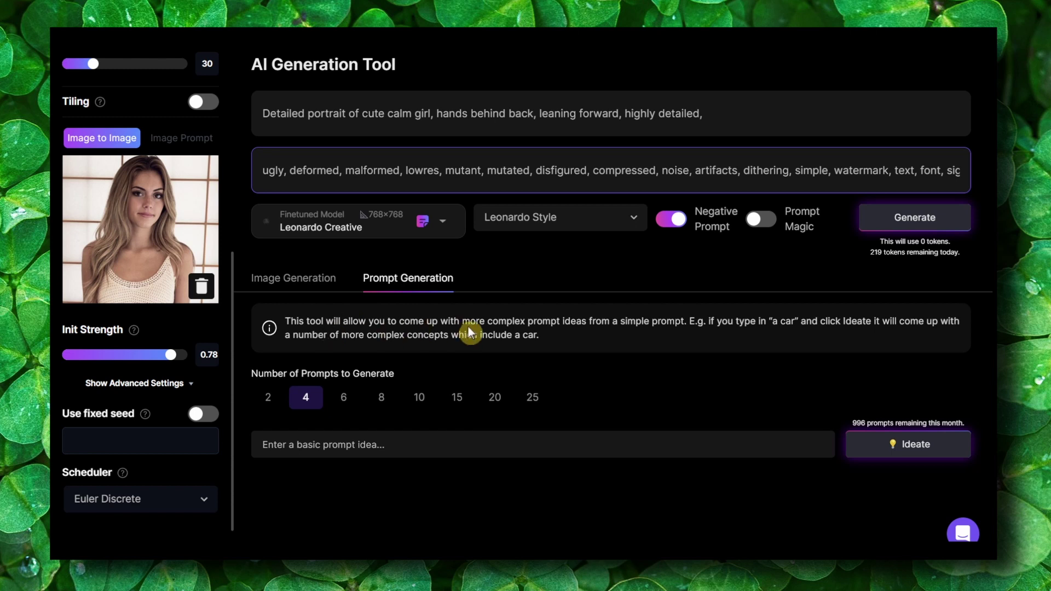
click(389, 332)
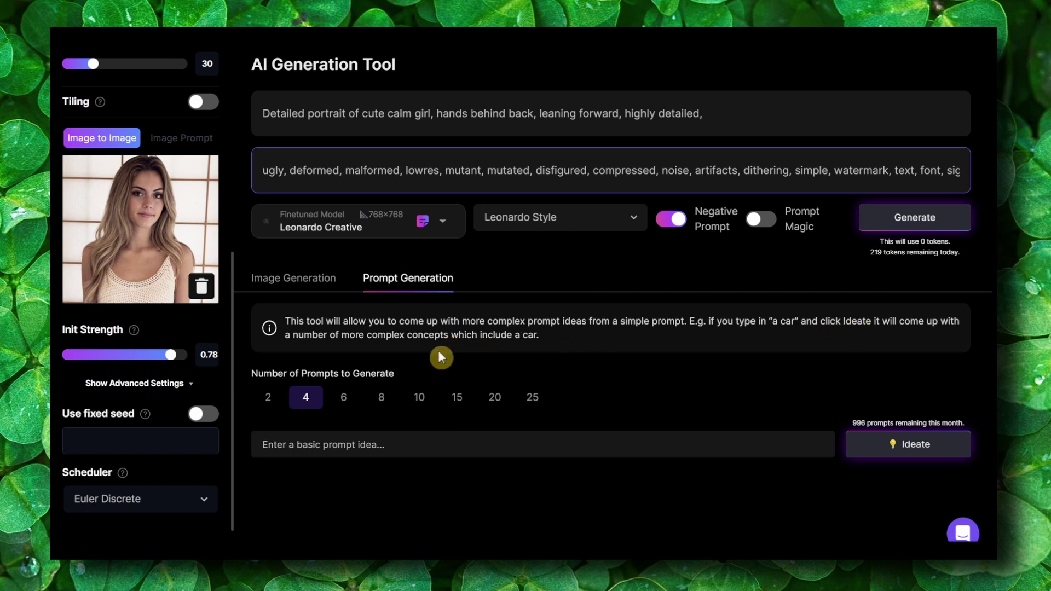
Step: Generate prompt ideas from the basic idea "a cara"
click(314, 440)
text(a cara)
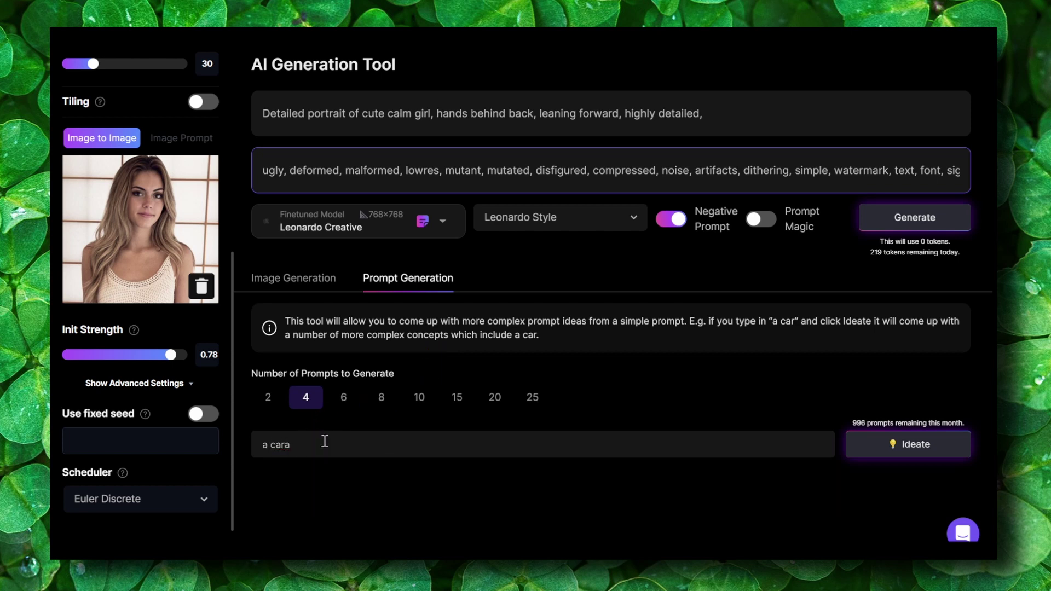
key(Return)
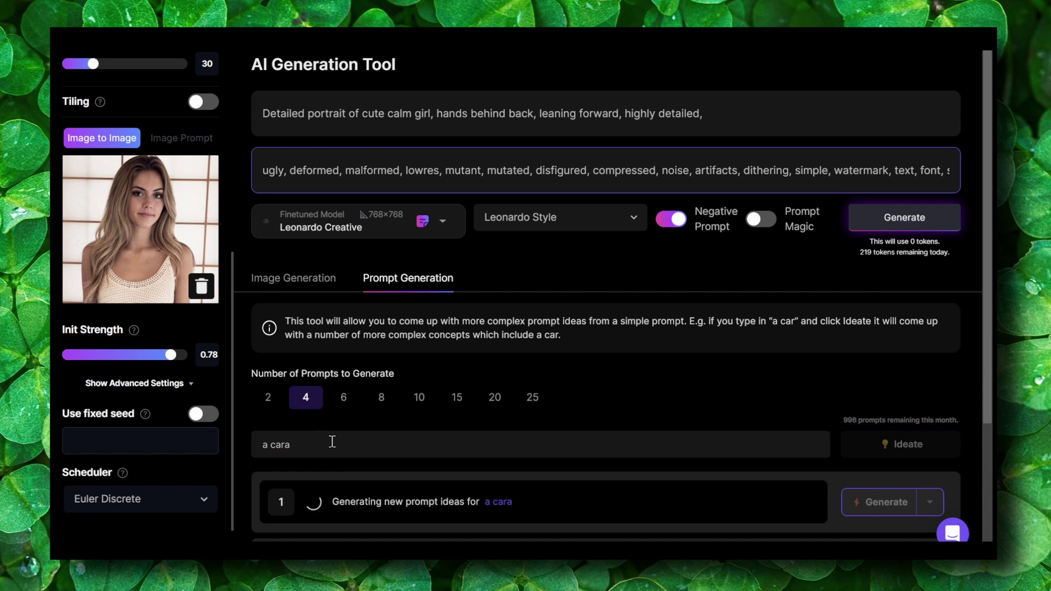
Step: Correct the basic idea to "a car" and generate four prompt ideas from it
scroll(312, 426, down, 1)
triple_click(305, 388)
text(a car)
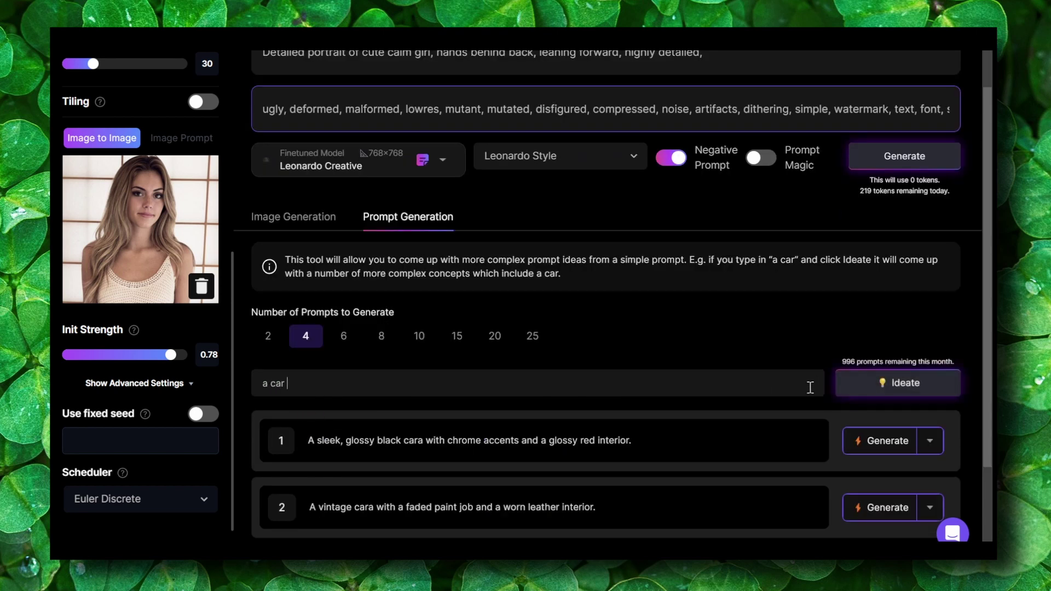
click(892, 383)
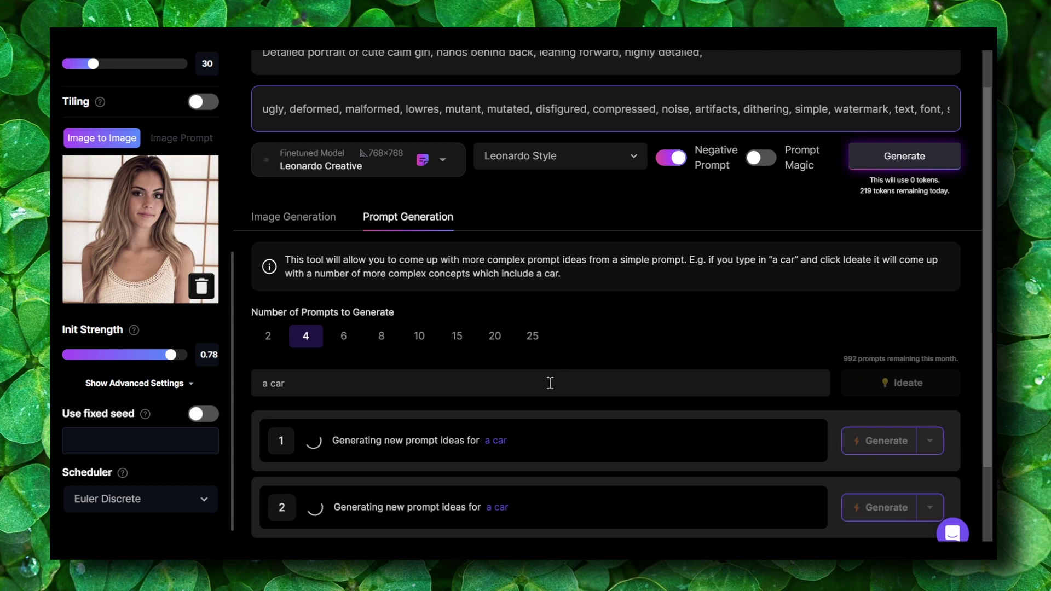
click(470, 383)
scroll(469, 382, down, 2)
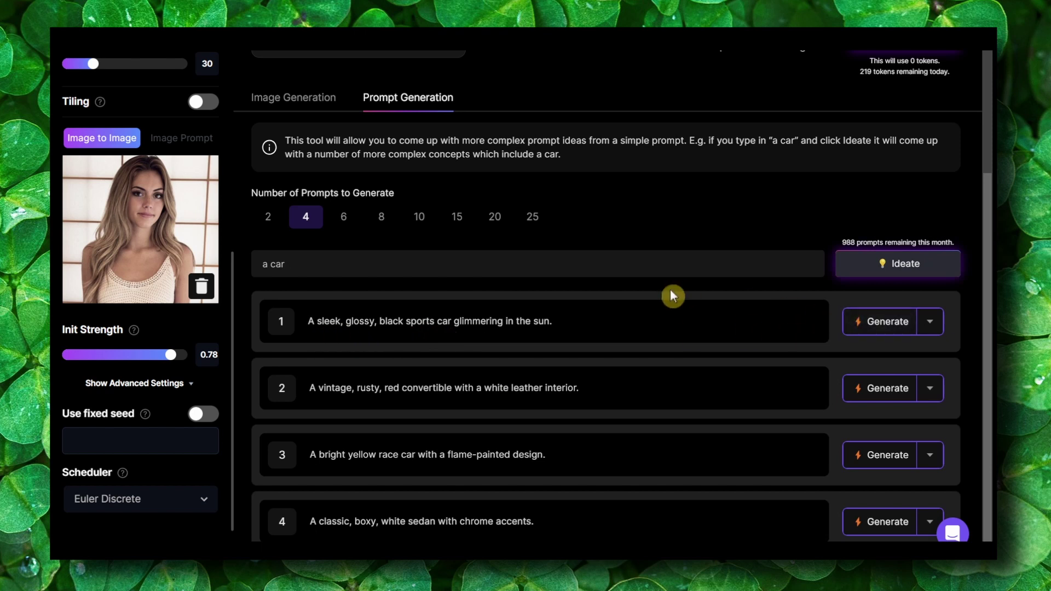
Step: Start an image generation from the first prompt idea, "A sleek, glossy, black sports car glimmering in the sun."
triple_click(551, 264)
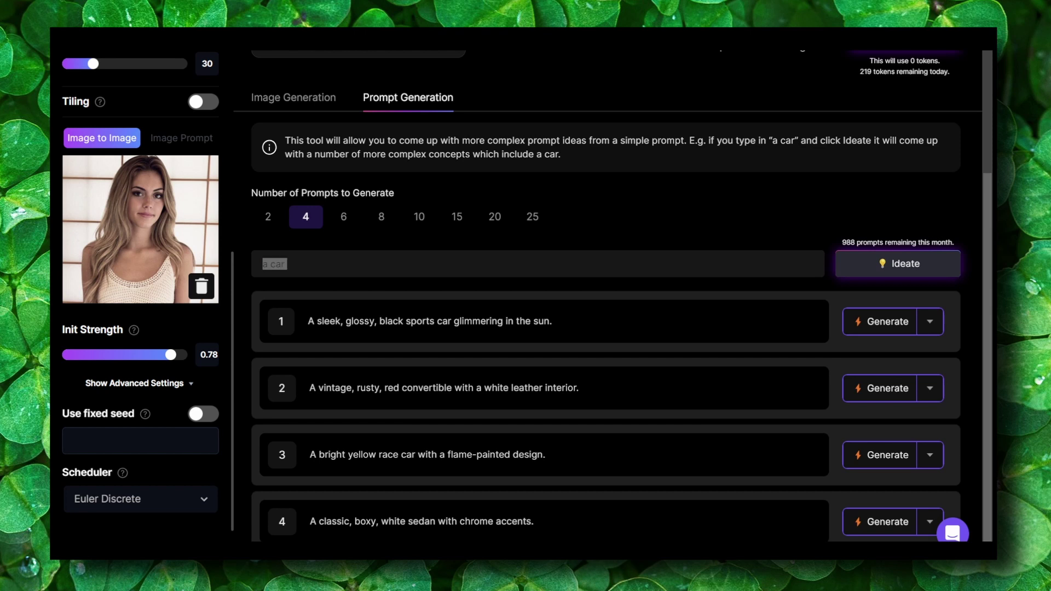
click(310, 266)
triple_click(309, 266)
click(879, 324)
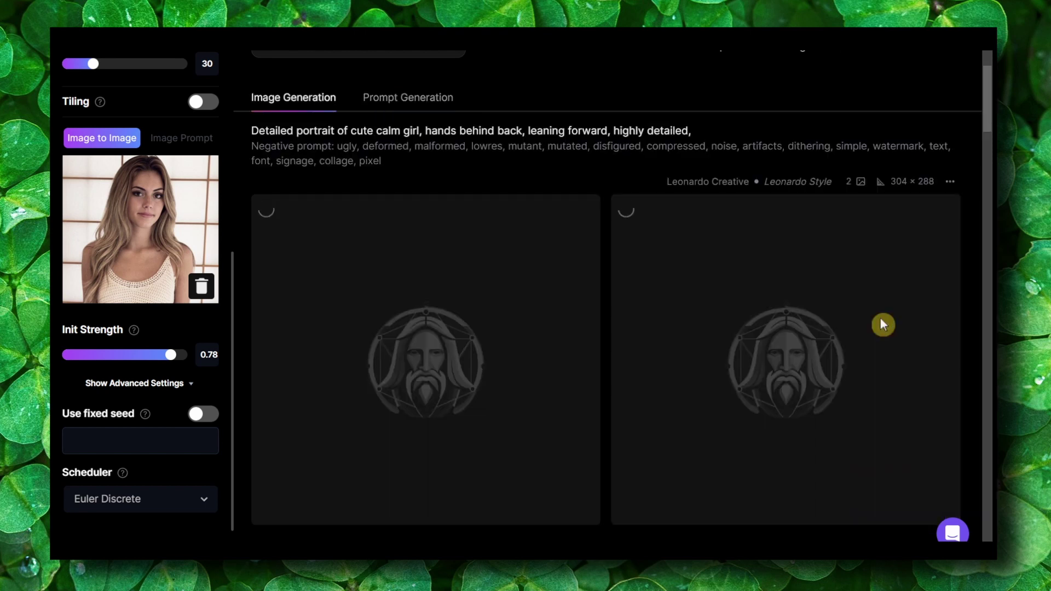
Step: Check the prompt fields and the progress of the running image generation
scroll(465, 280, up, 3)
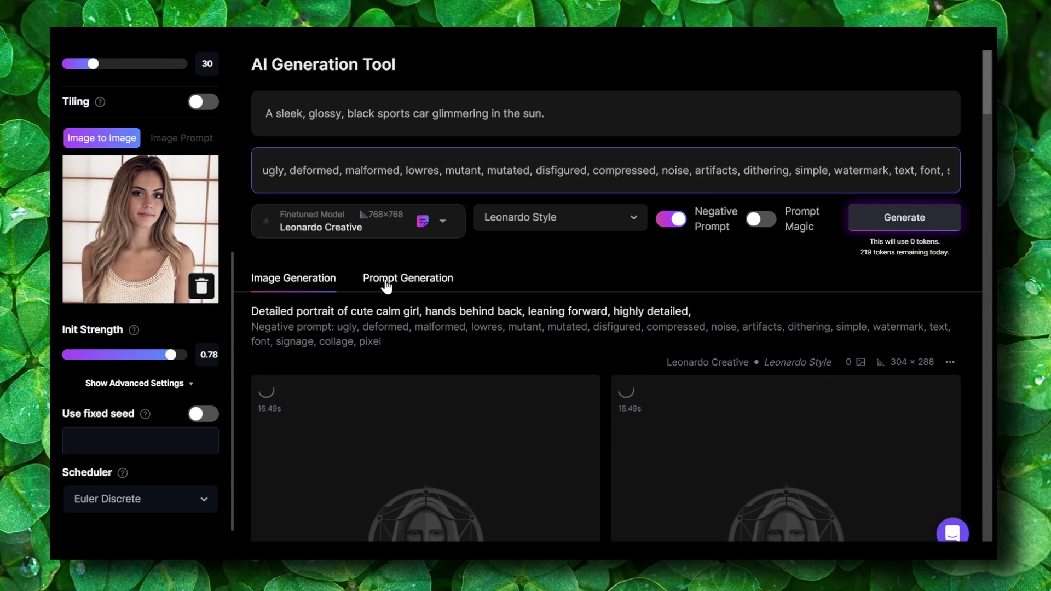
scroll(386, 284, down, 5)
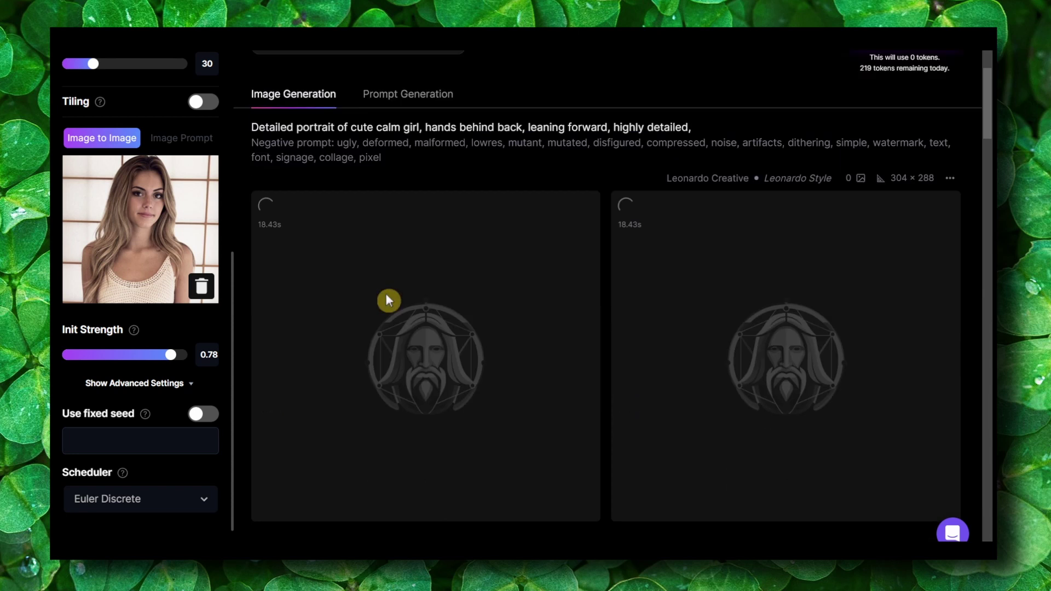
scroll(386, 293, up, 3)
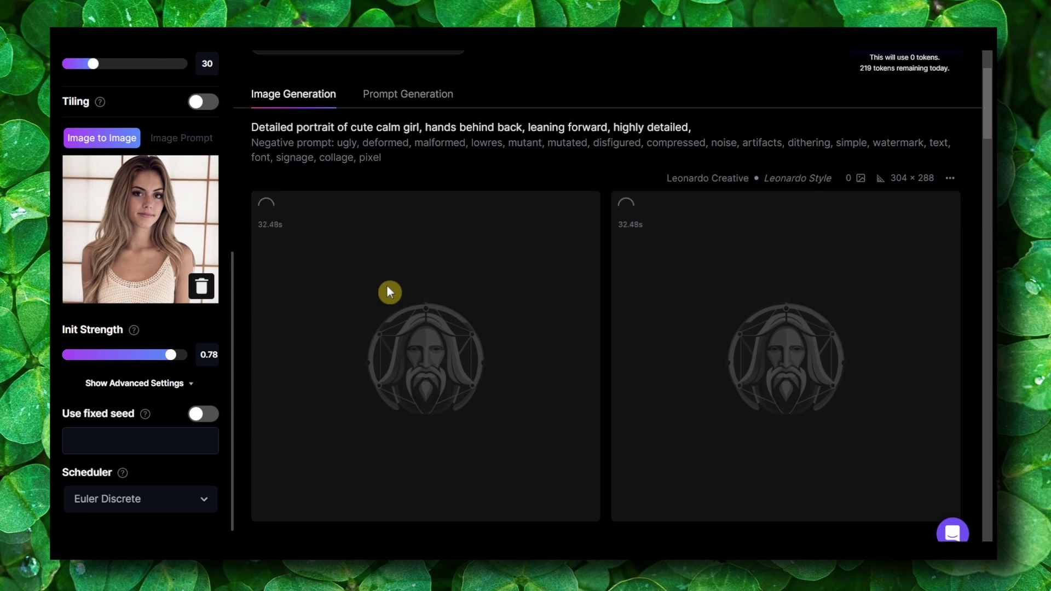
scroll(387, 286, up, 3)
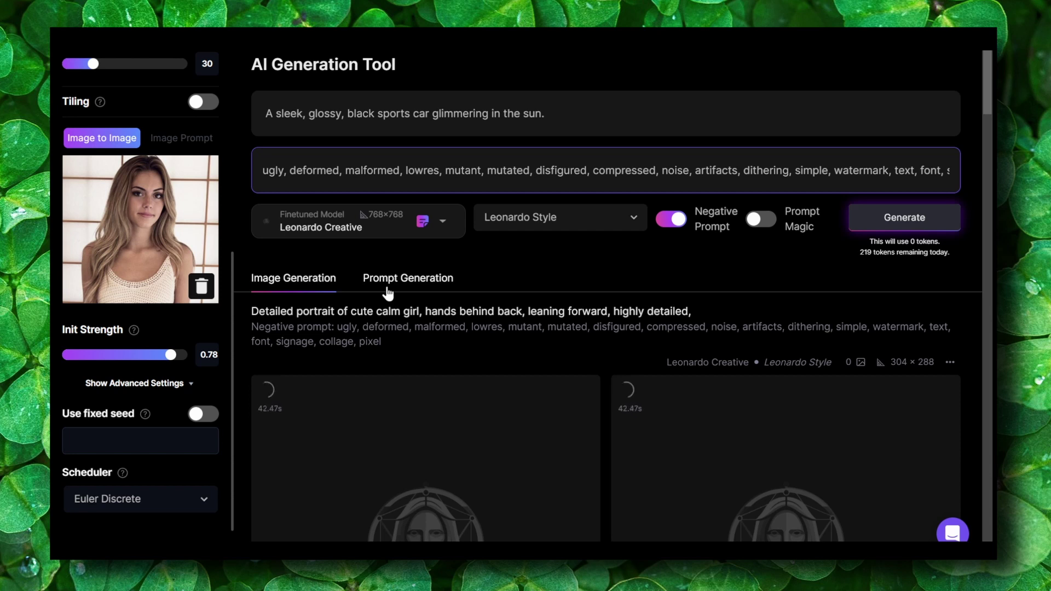
scroll(386, 293, down, 3)
scroll(387, 286, down, 1)
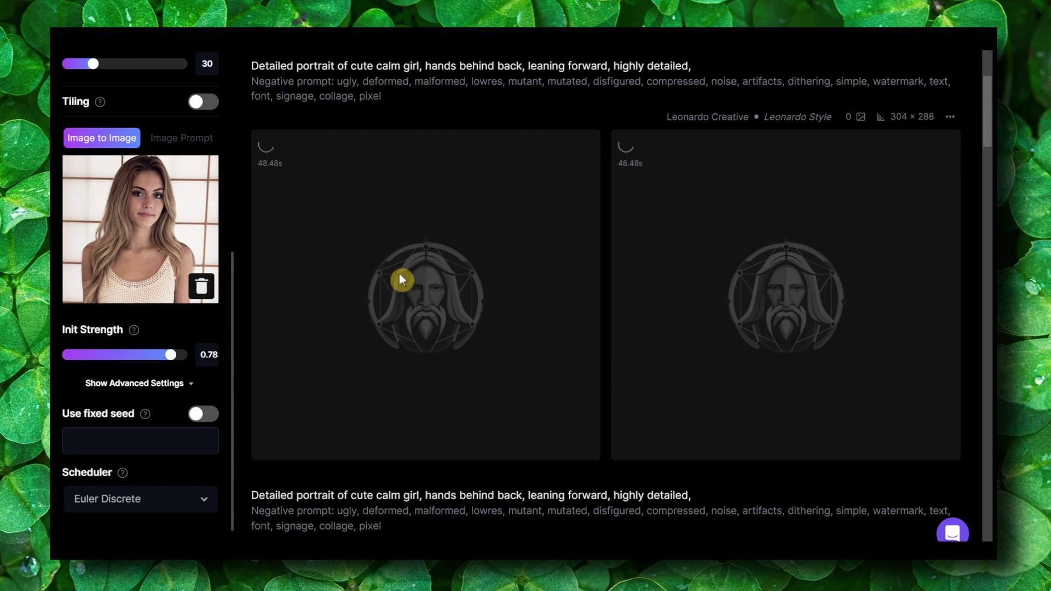
scroll(409, 252, up, 1)
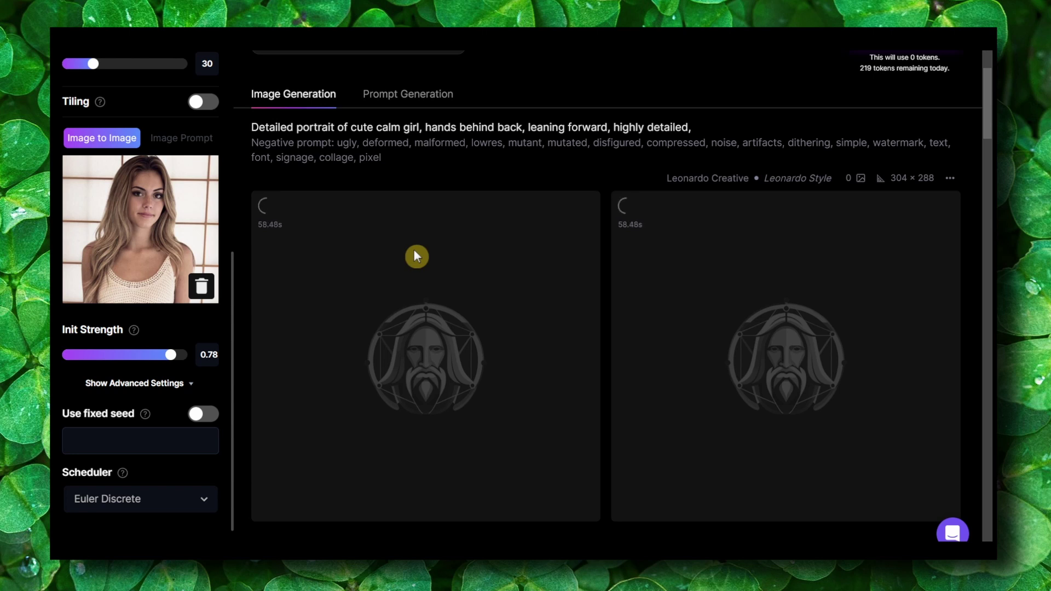
scroll(417, 256, up, 4)
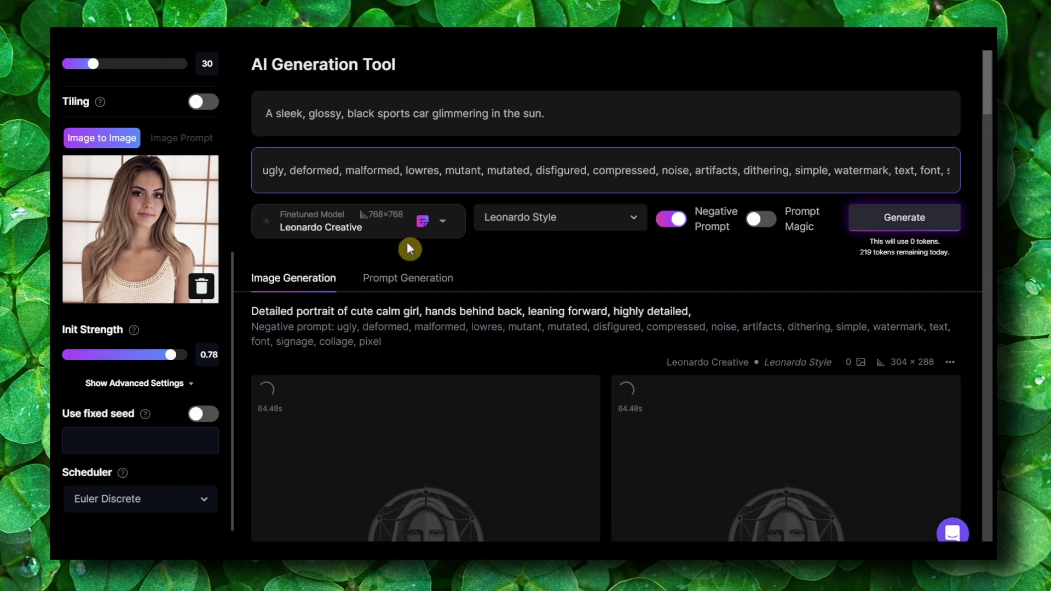
Step: Switch to Prompt Generation and back to Image Generation, and examine the two newly generated calm girl portraits
click(388, 280)
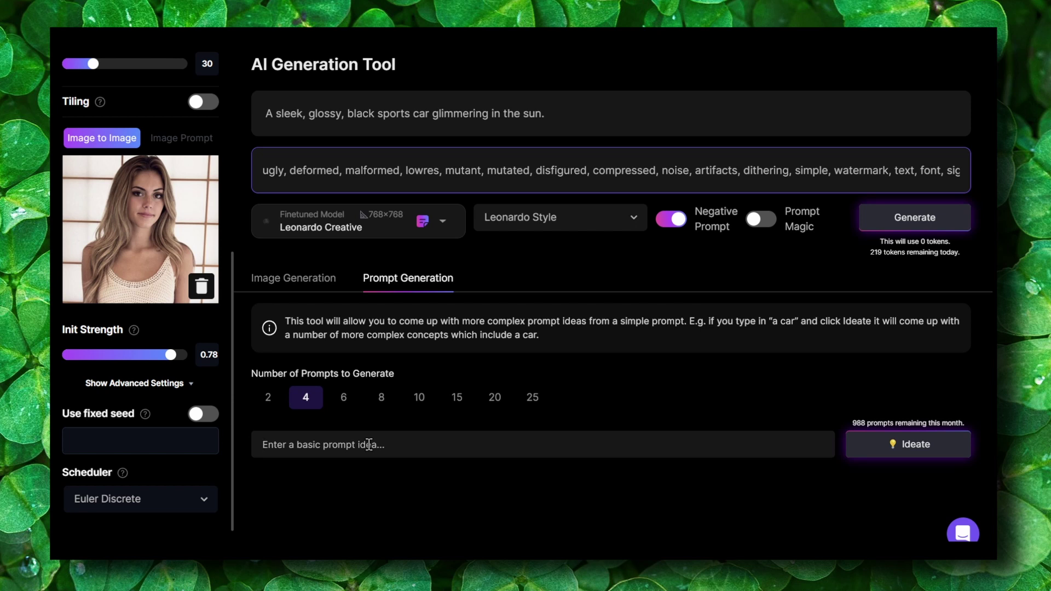
click(294, 278)
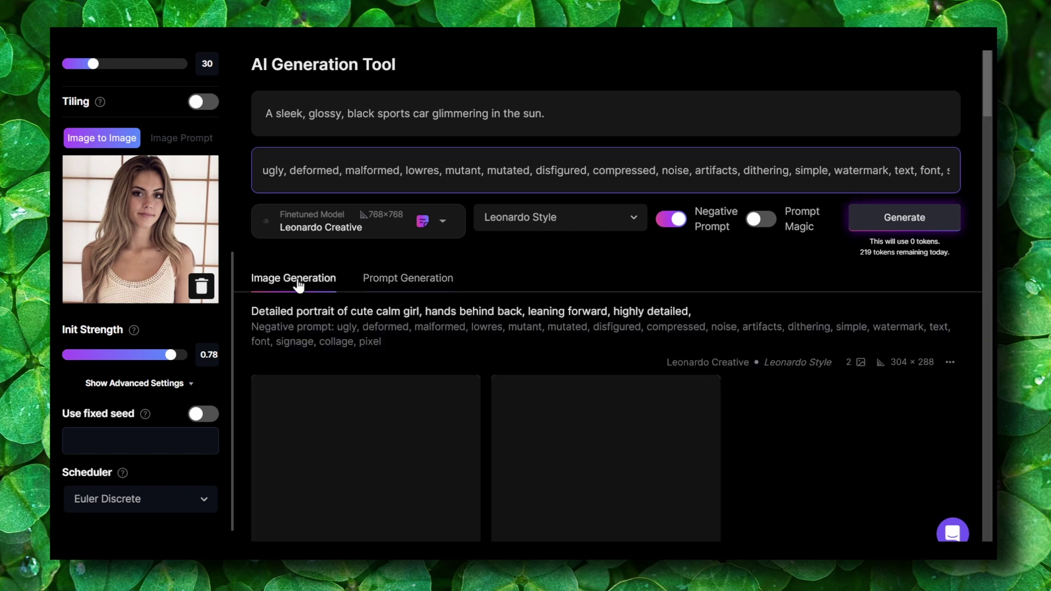
scroll(323, 317, down, 5)
scroll(322, 318, up, 5)
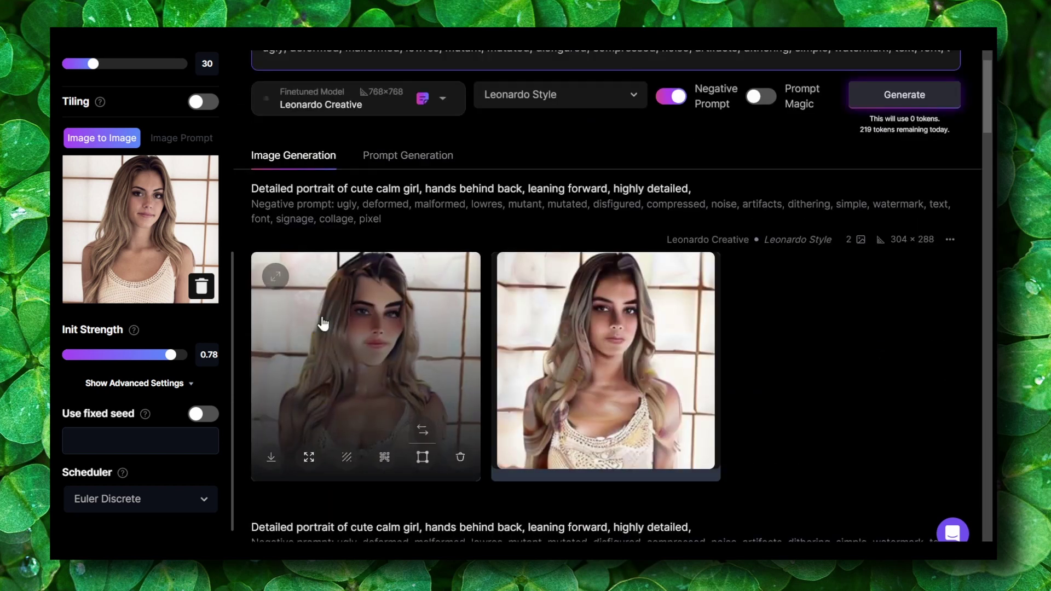
scroll(322, 316, down, 1)
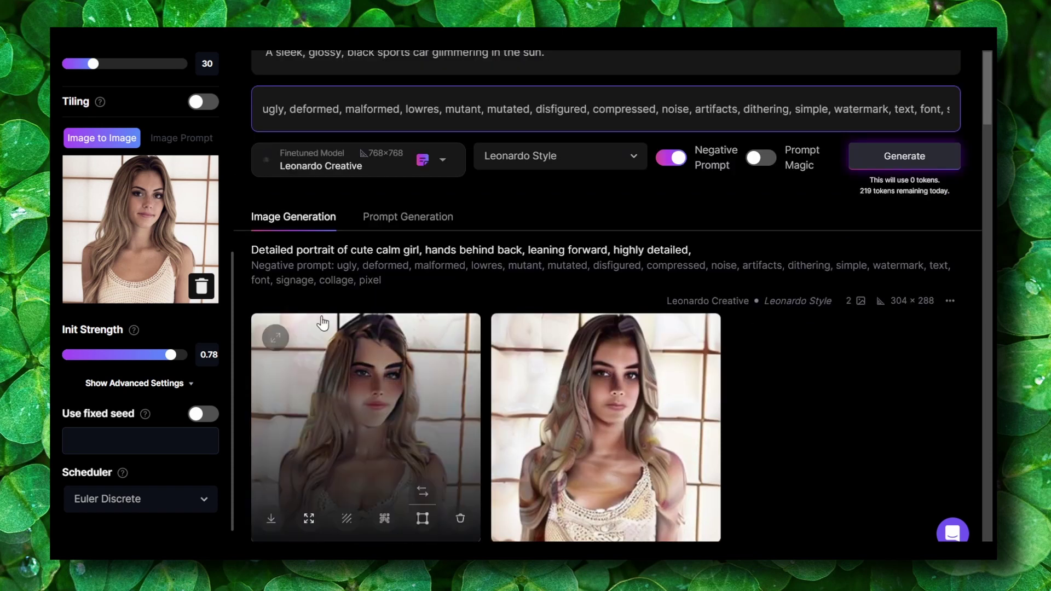
Step: Remove the image-to-image input photo and generate images from the black sports car prompt
click(206, 287)
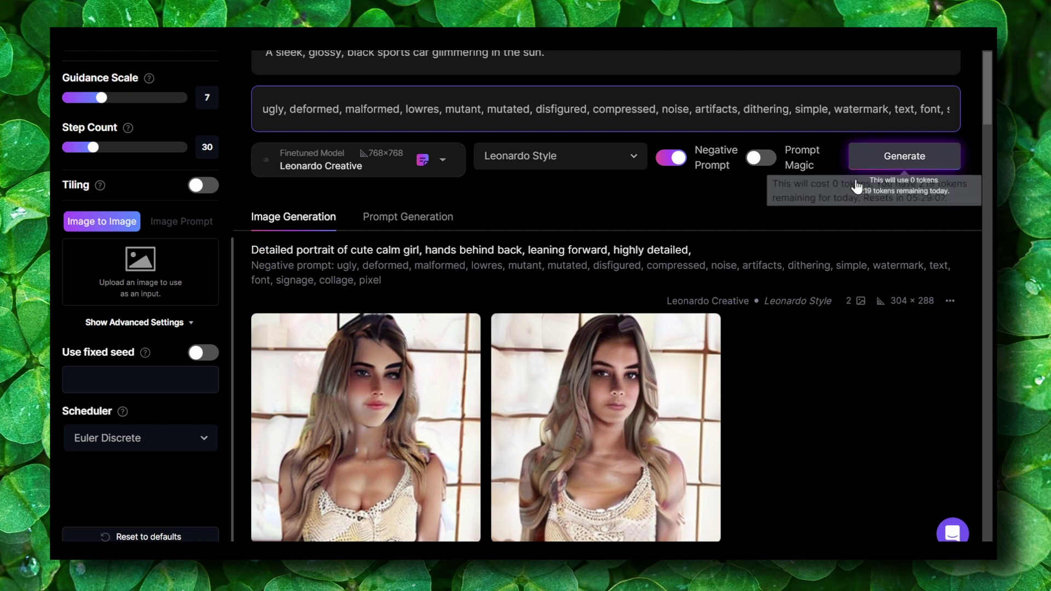
click(898, 159)
scroll(461, 209, up, 1)
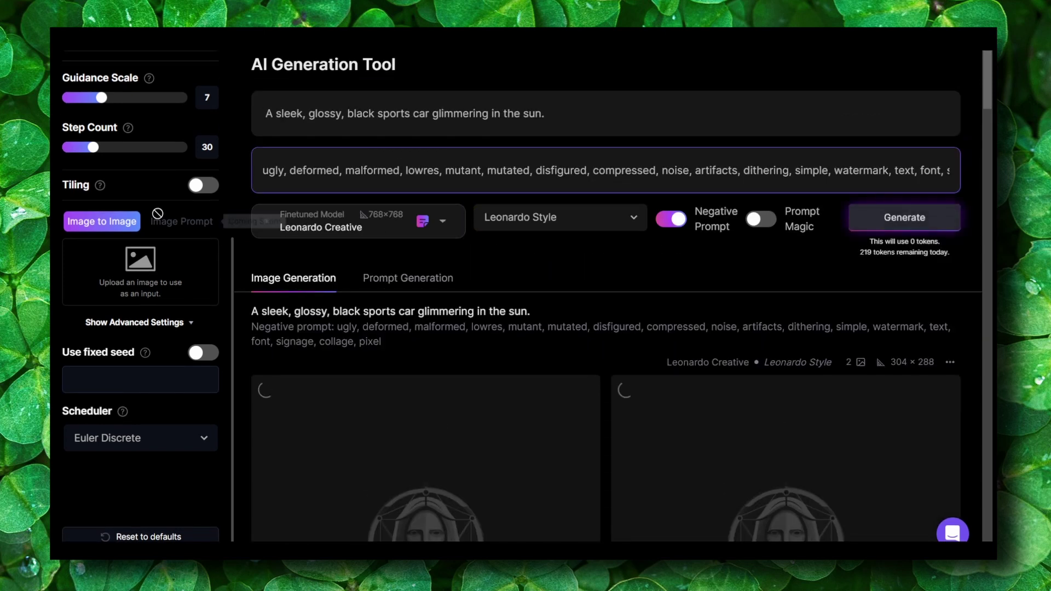
Step: Review the older ponytail woman portraits and the lonely old man results in the generation history
scroll(307, 416, down, 10)
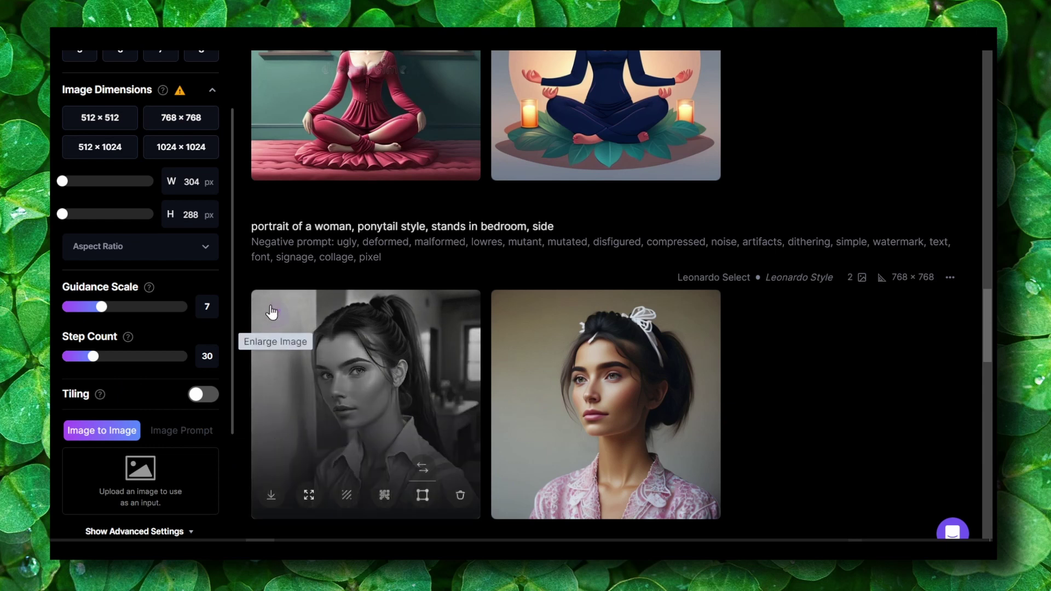
scroll(348, 343, down, 2)
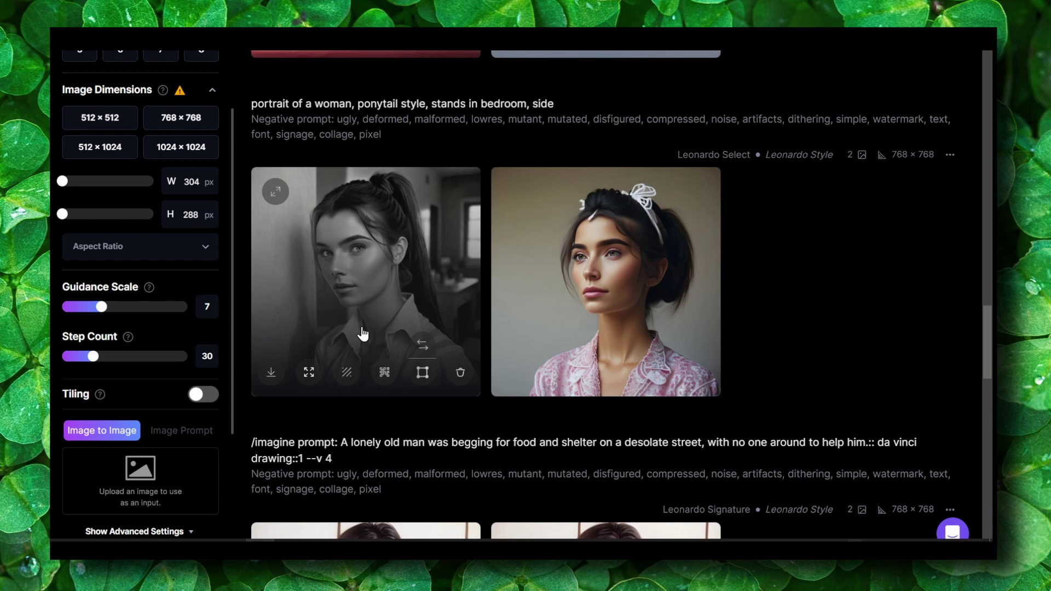
scroll(361, 332, down, 3)
scroll(361, 332, up, 3)
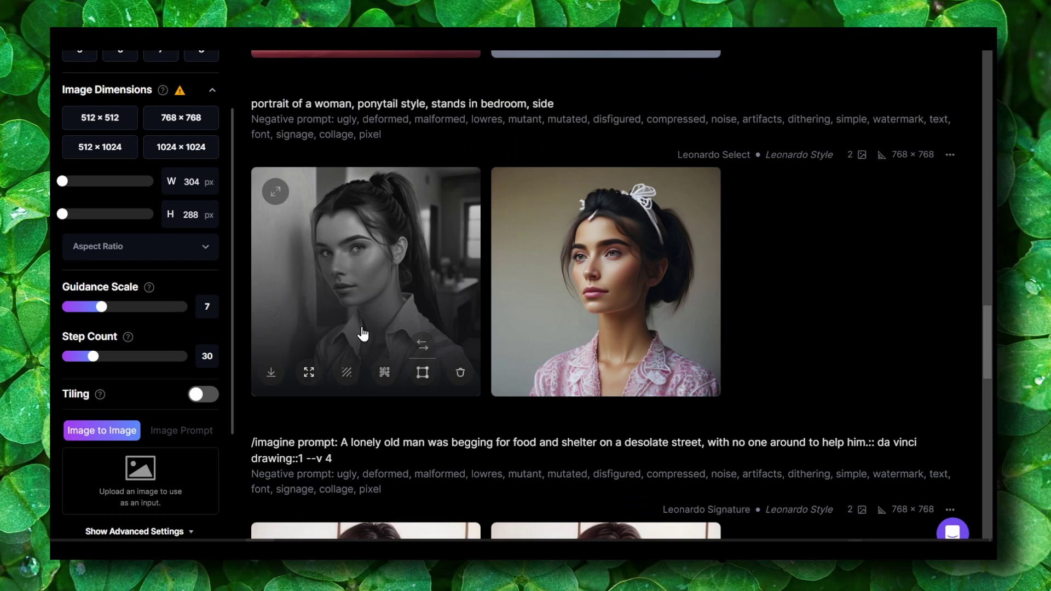